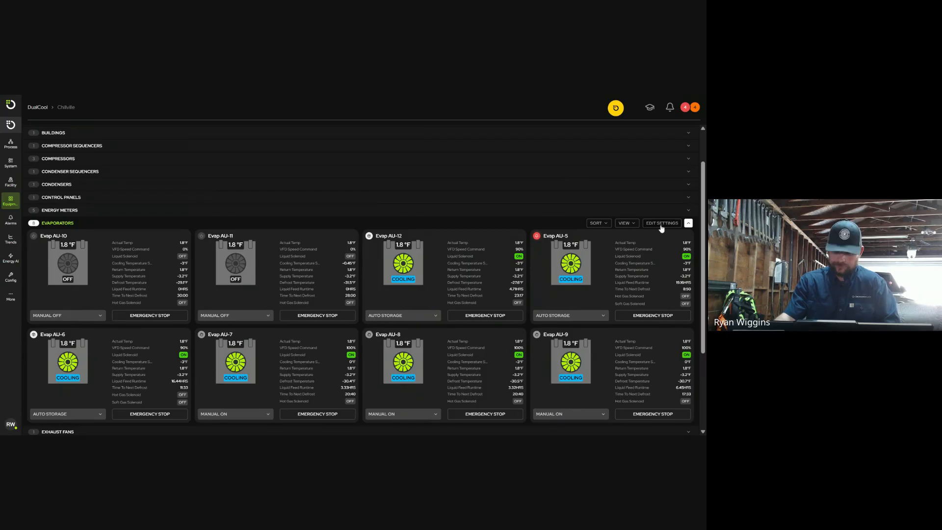
# Step: Open the evaporators' settings for editing and look through all setting columns
pyautogui.click(662, 223)
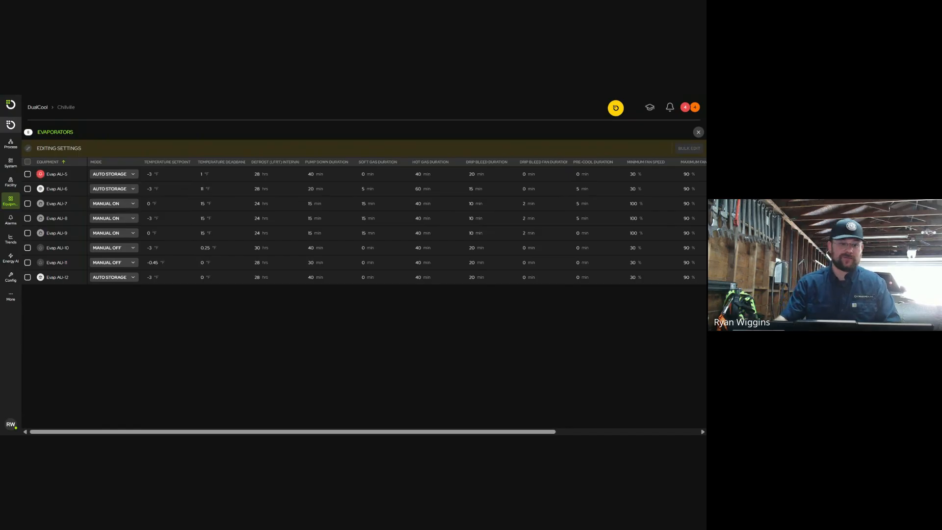
pyautogui.click(10, 105)
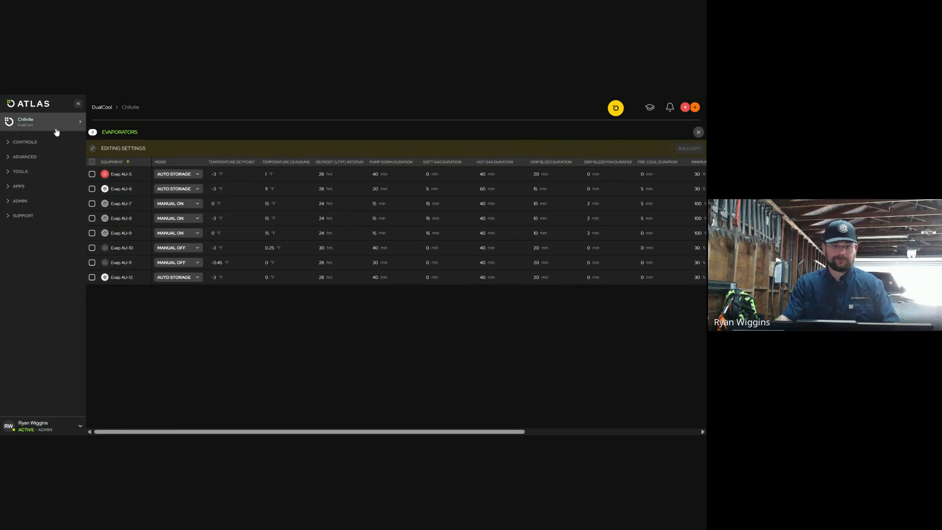
pyautogui.click(36, 119)
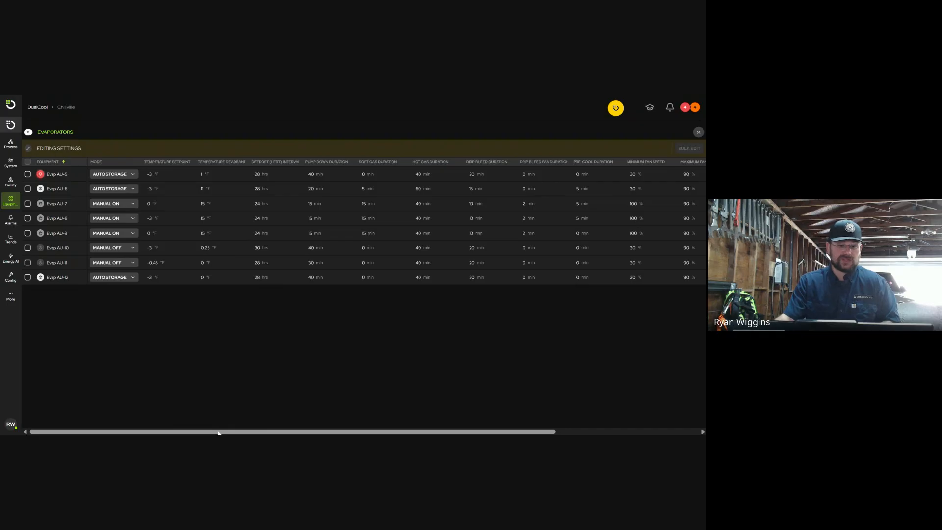
pyautogui.moveTo(219, 432); pyautogui.dragTo(361, 432)
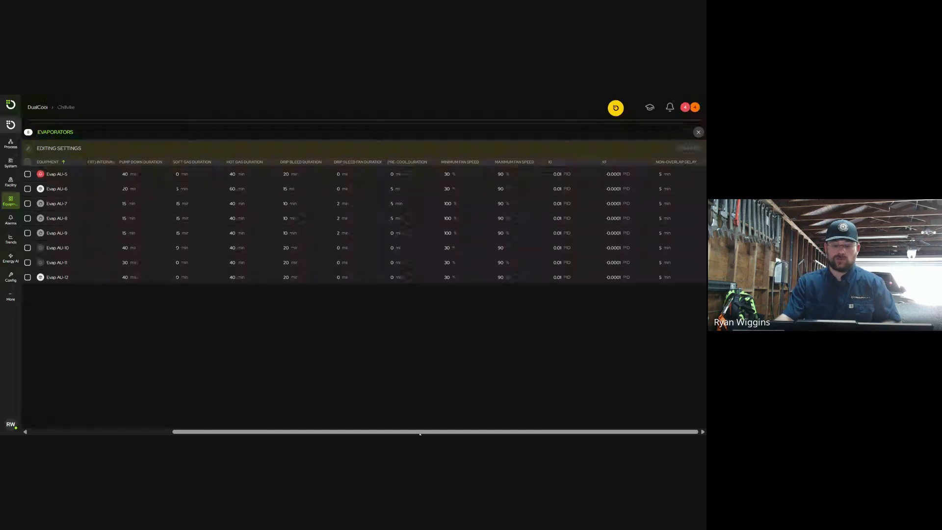
pyautogui.moveTo(425, 433); pyautogui.dragTo(282, 413)
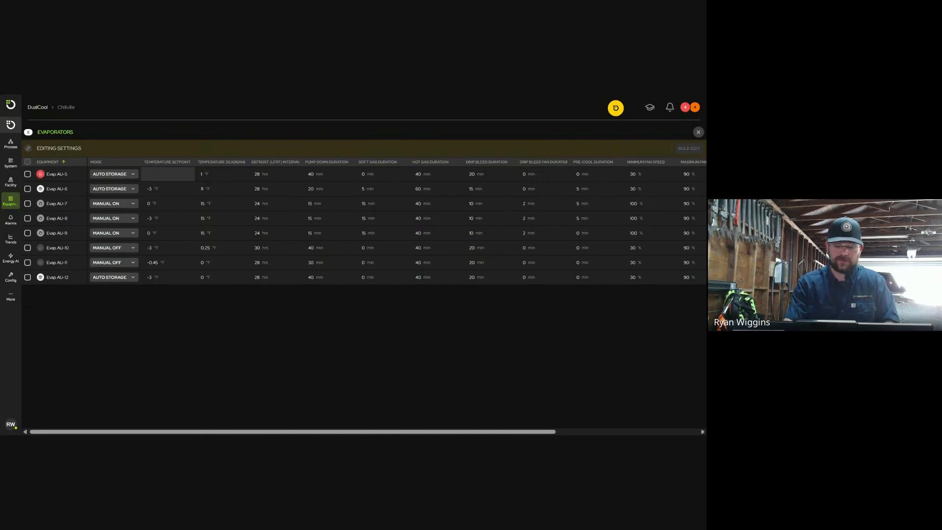
# Step: Set Evap AU-5's temperature setpoint to -5 °F
pyautogui.write('5')
pyautogui.click(177, 326)
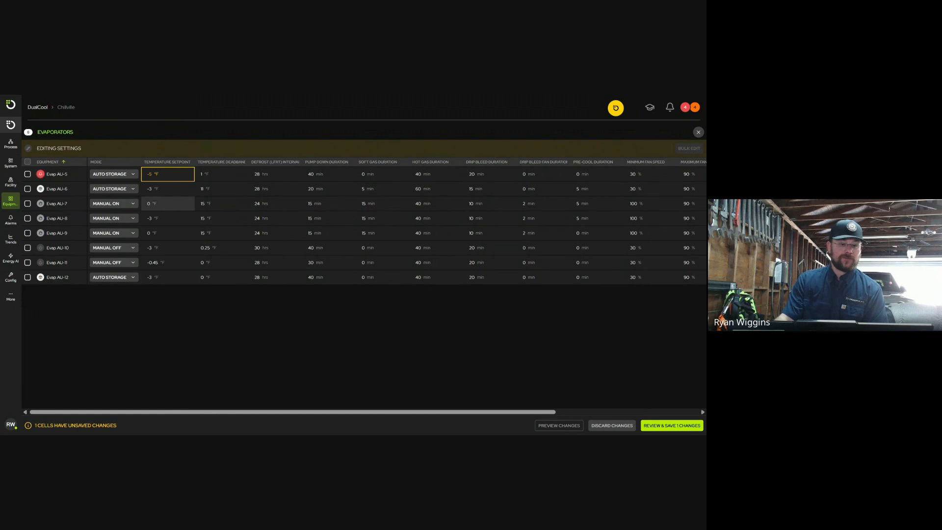
pyautogui.moveTo(170, 175)
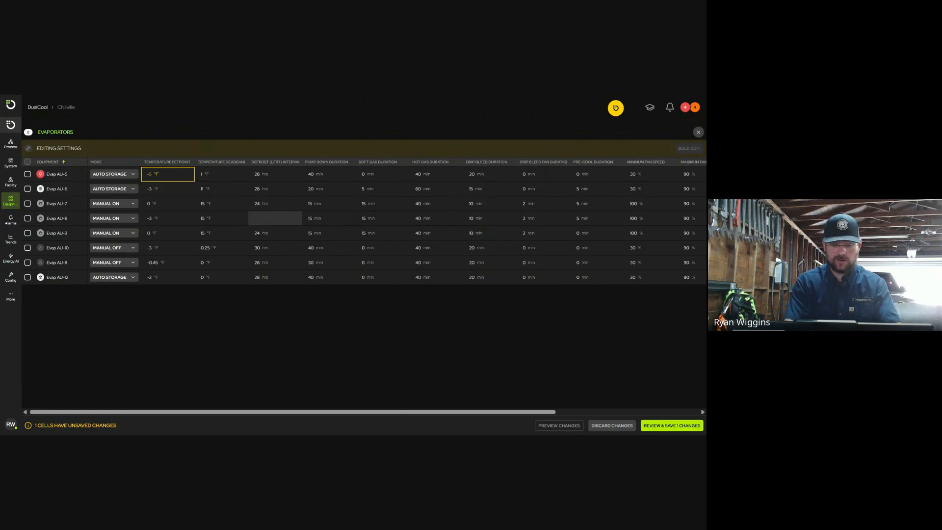
# Step: Set the defrost (LFRT) interval to 28 hrs for Evap AU-8 and to 24 hrs for Evap AU-10
pyautogui.write('28')
pyautogui.click(269, 247)
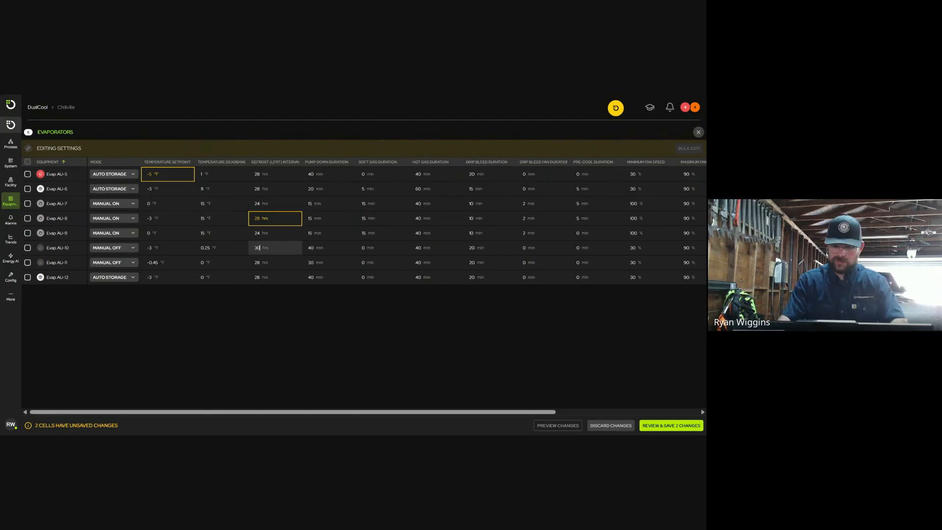
pyautogui.press('BackSpace')
pyautogui.press('BackSpace')
pyautogui.write('24')
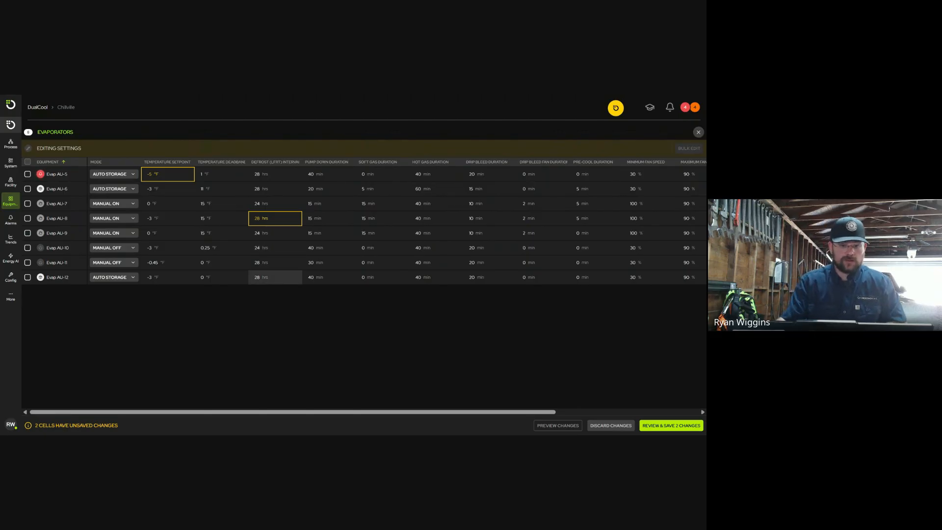
pyautogui.click(275, 276)
# Step: Set Evap AU-10's temperature setpoint to -6 °F and Evap AU-6's soft gas duration to 15 min
pyautogui.click(170, 249)
pyautogui.press('BackSpace')
pyautogui.press('BackSpace')
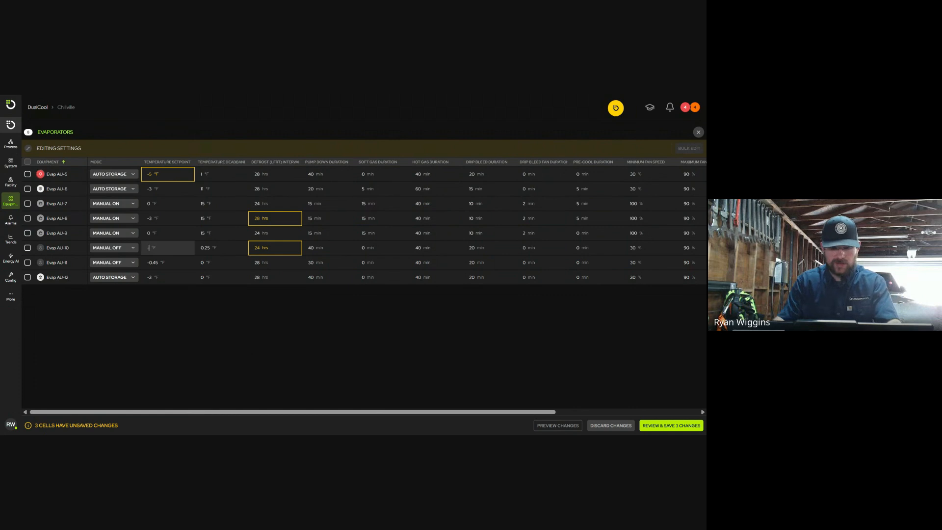
pyautogui.write('-6')
pyautogui.click(224, 388)
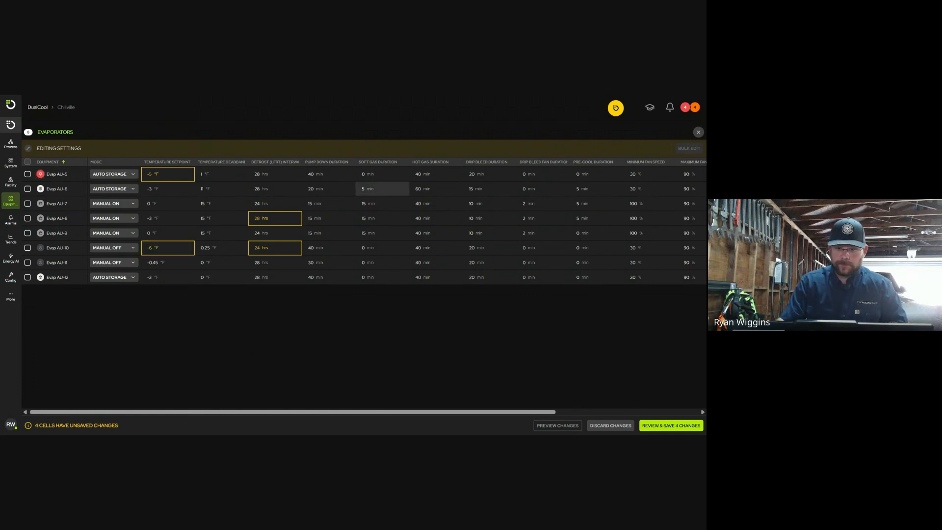
pyautogui.write('15')
pyautogui.click(410, 319)
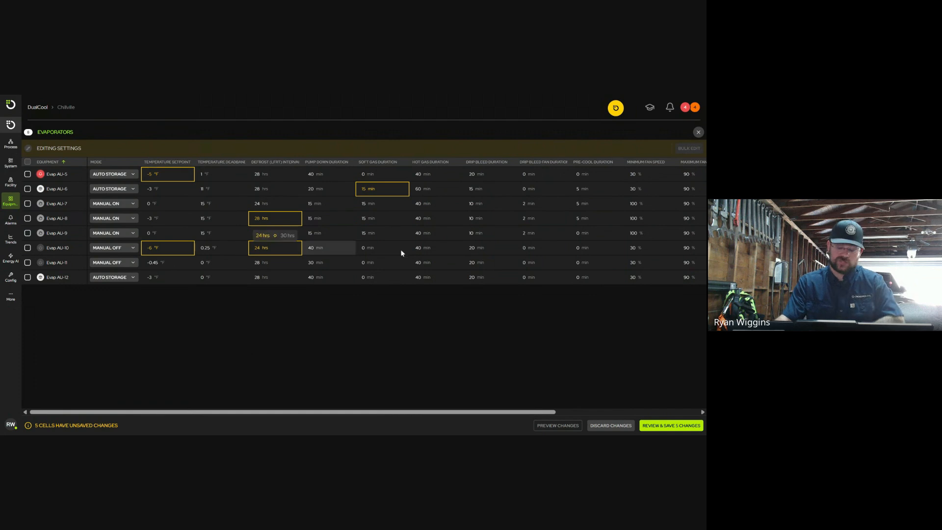
# Step: Set Evap AU-9's non-overlap delay to 6 min
pyautogui.moveTo(308, 411); pyautogui.dragTo(455, 418)
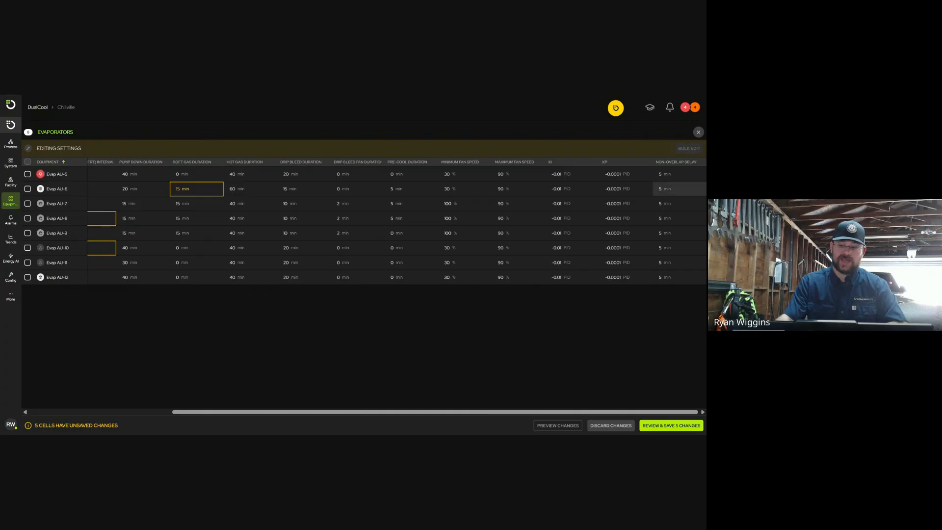
pyautogui.click(680, 233)
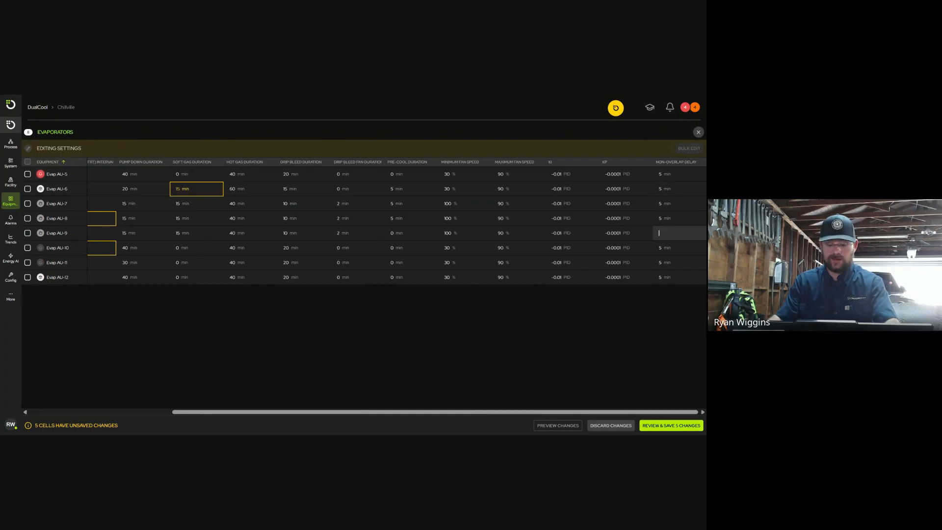
pyautogui.write('6')
pyautogui.click(667, 380)
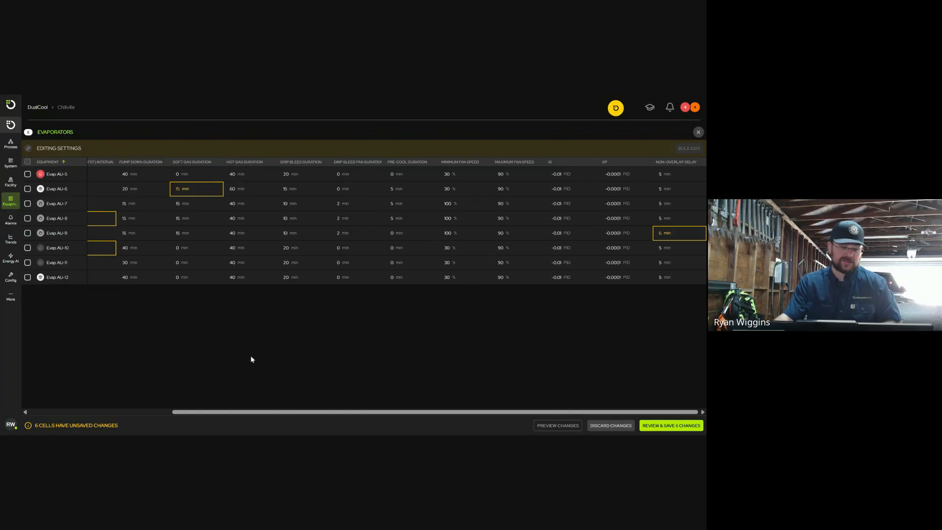
# Step: Examine the unsaved changes across the table and in a widened change preview, regrouping the preview by setting
pyautogui.moveTo(196, 413); pyautogui.dragTo(45, 409)
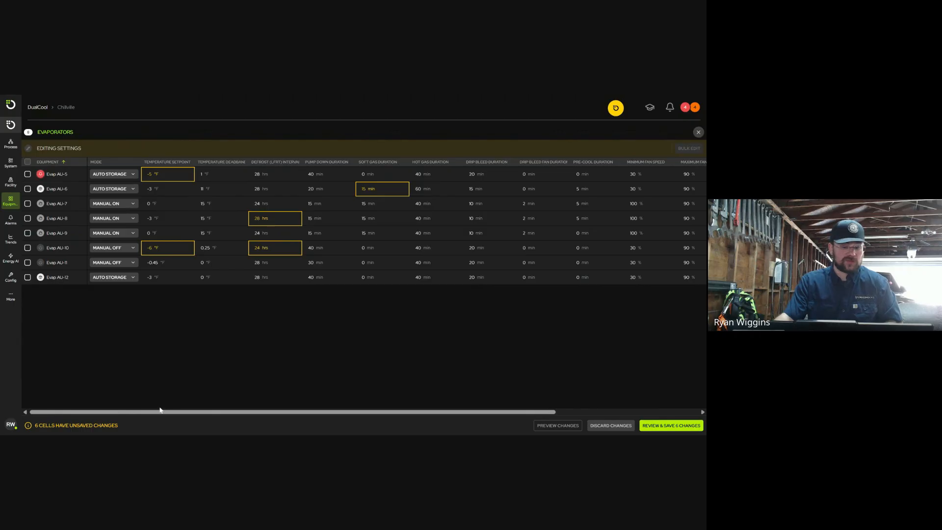
pyautogui.moveTo(157, 413); pyautogui.dragTo(300, 413)
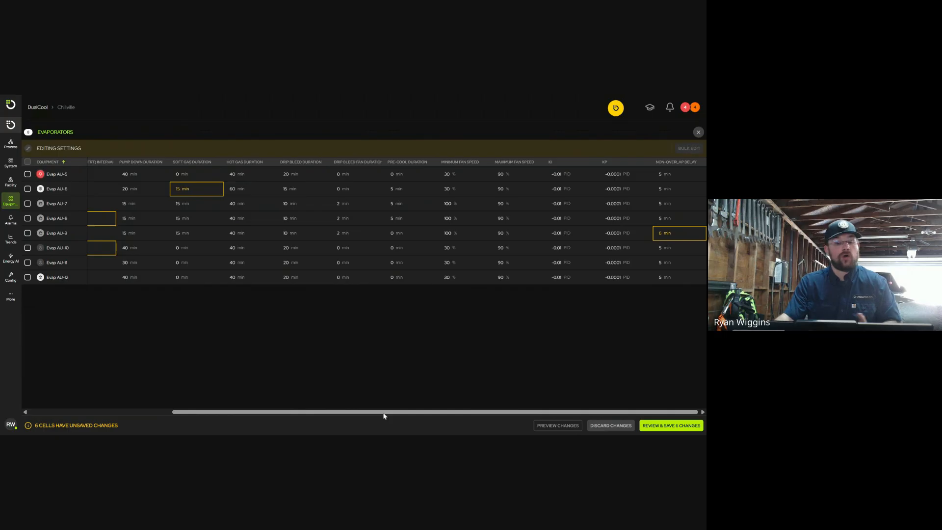
pyautogui.moveTo(333, 412); pyautogui.dragTo(116, 400)
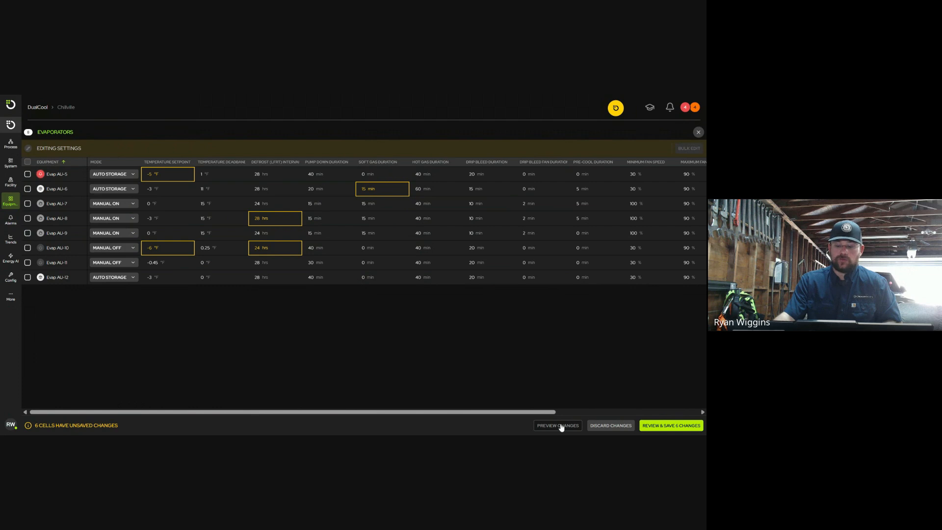
pyautogui.click(562, 428)
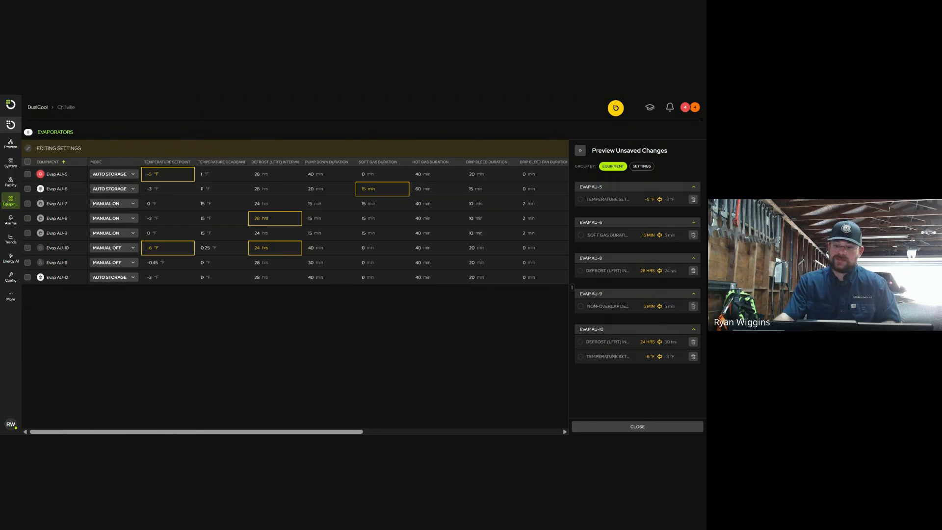
pyautogui.moveTo(589, 200); pyautogui.dragTo(614, 207)
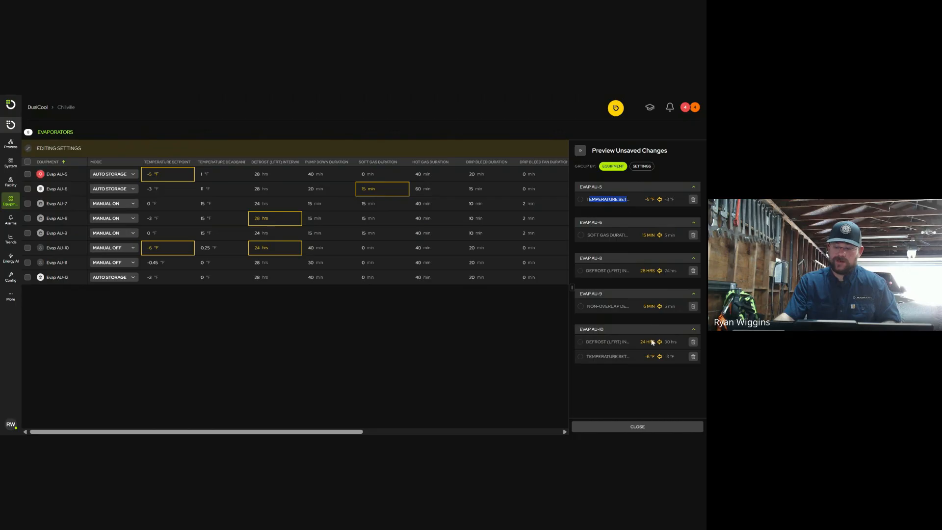
pyautogui.click(657, 393)
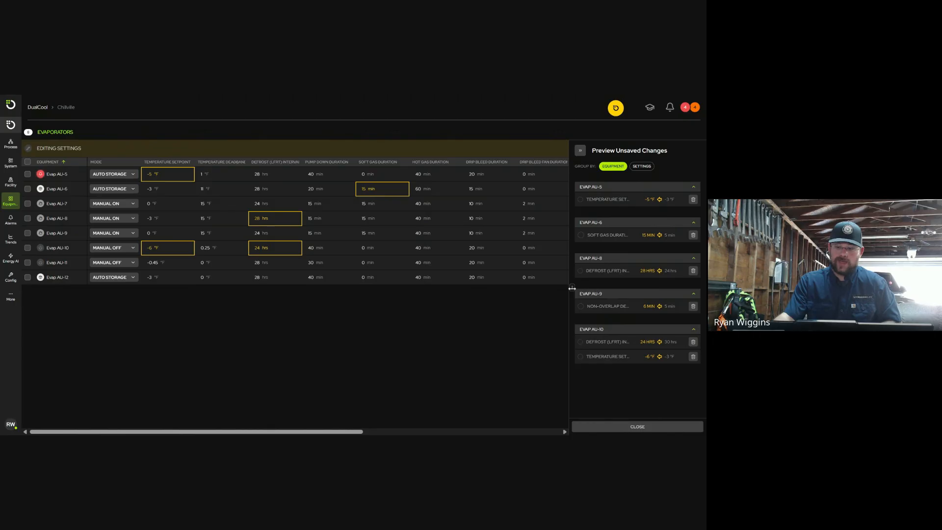
pyautogui.moveTo(572, 288); pyautogui.dragTo(433, 286)
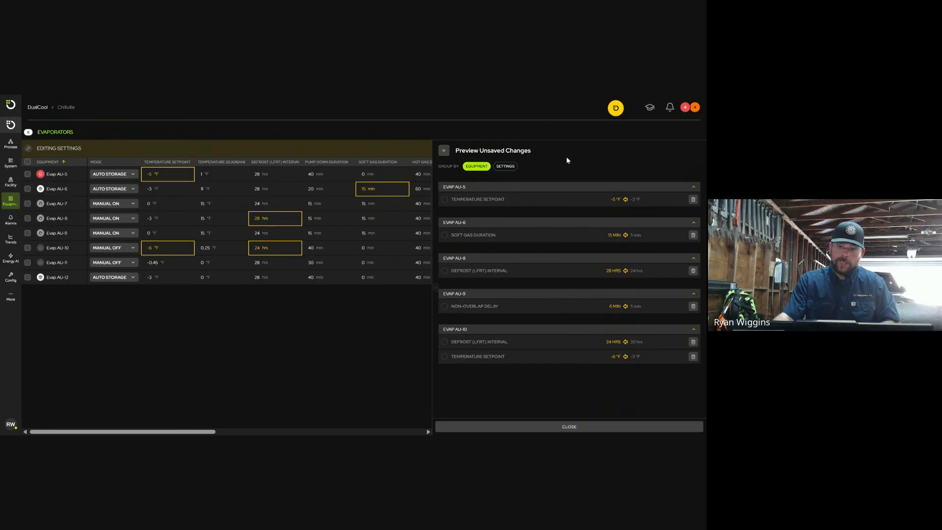
pyautogui.click(513, 170)
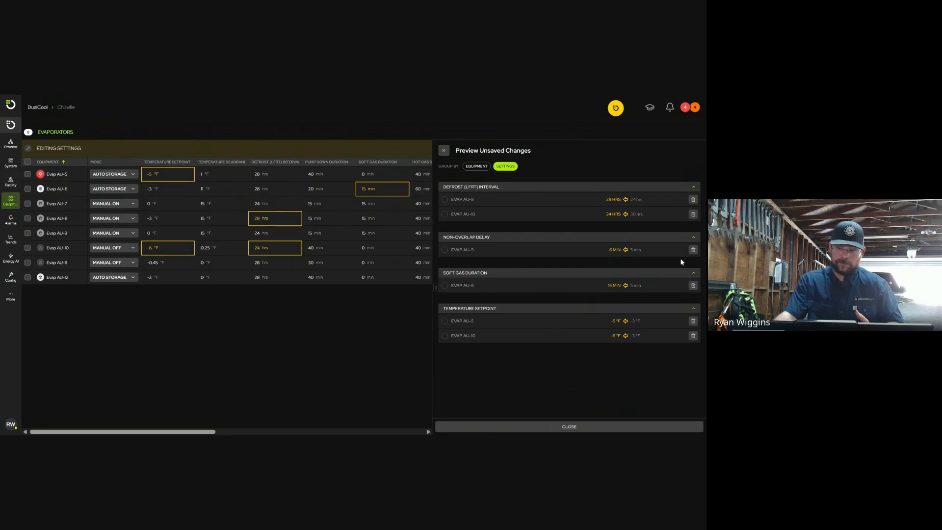
# Step: Discard the pending non-overlap delay change for Evap AU-9, close the preview and check the table
pyautogui.click(693, 250)
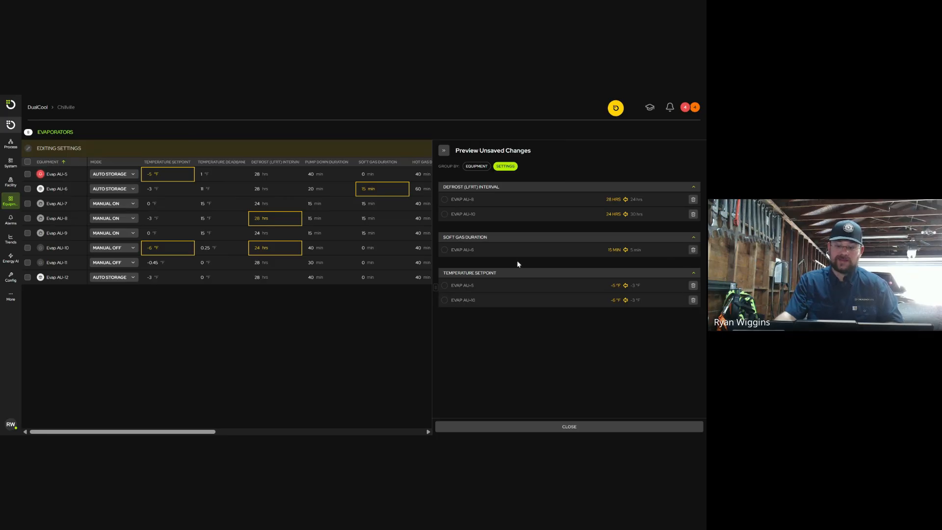
pyautogui.click(558, 427)
pyautogui.moveTo(501, 414); pyautogui.dragTo(661, 411)
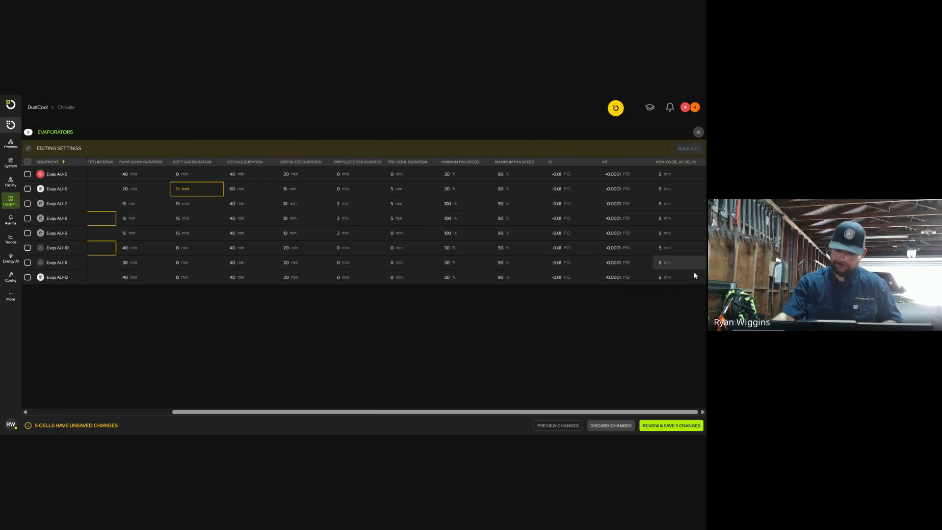
pyautogui.moveTo(633, 413); pyautogui.dragTo(437, 399)
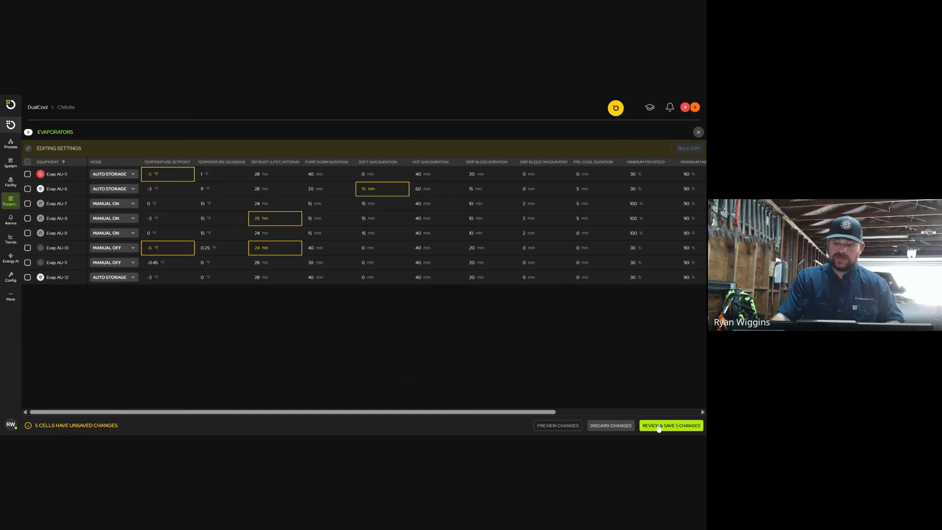
# Step: Open the final review of the pending changes and compare them grouped by settings and by equipment
pyautogui.click(658, 427)
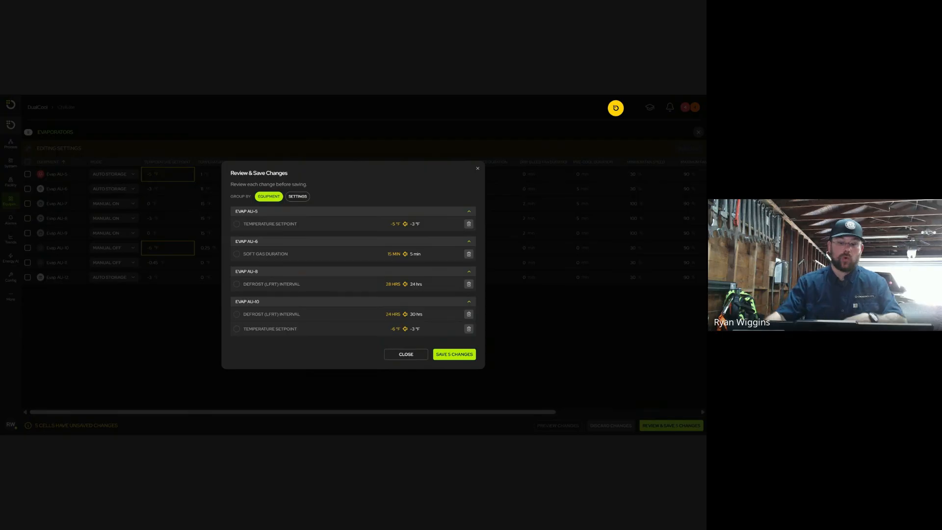
pyautogui.click(297, 197)
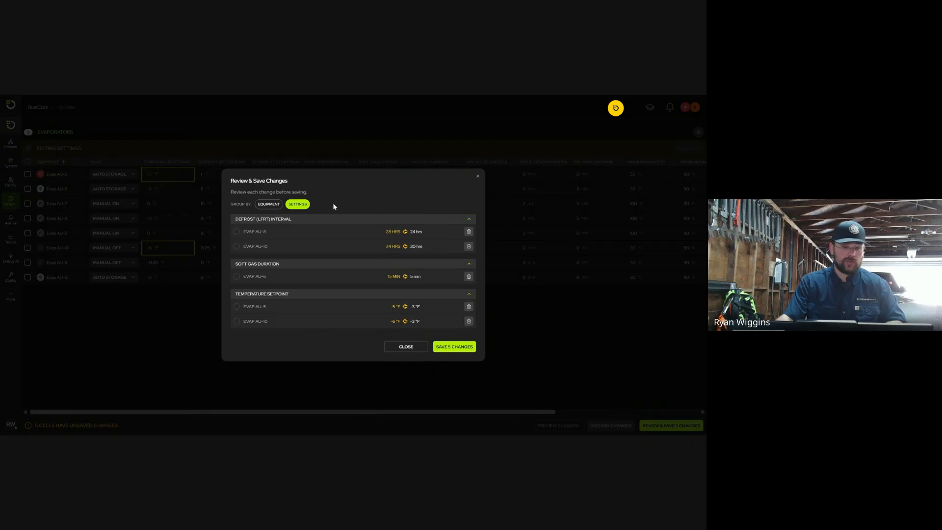
pyautogui.click(260, 205)
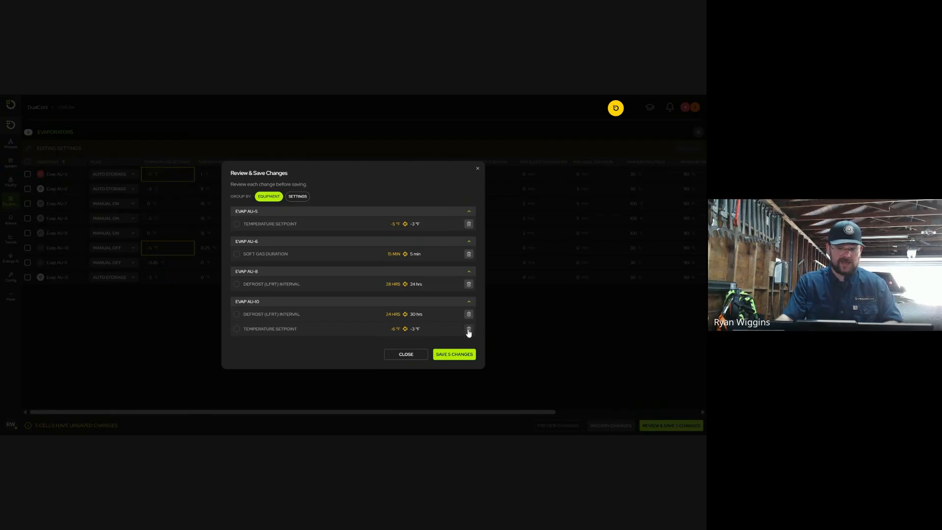
# Step: Discard Evap AU-10's pending temperature setpoint change, save the remaining changes and close the review
pyautogui.click(469, 329)
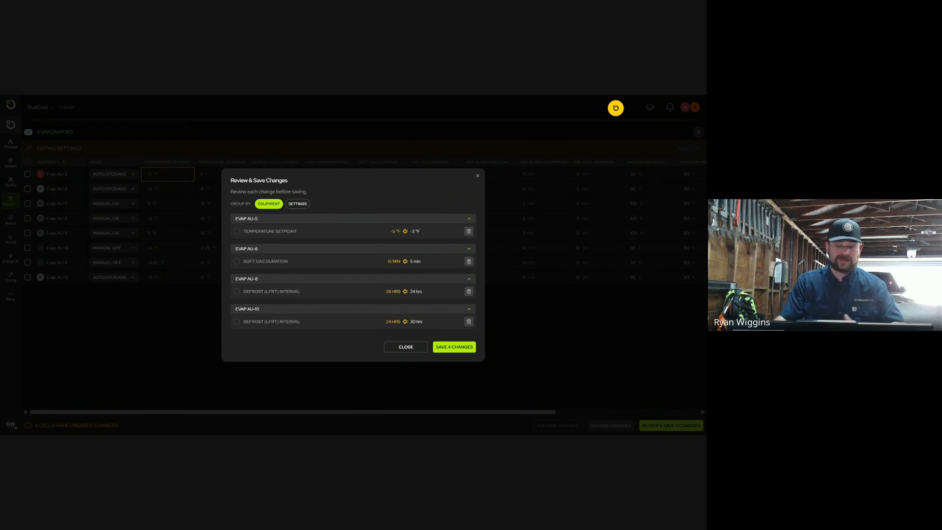
pyautogui.click(456, 348)
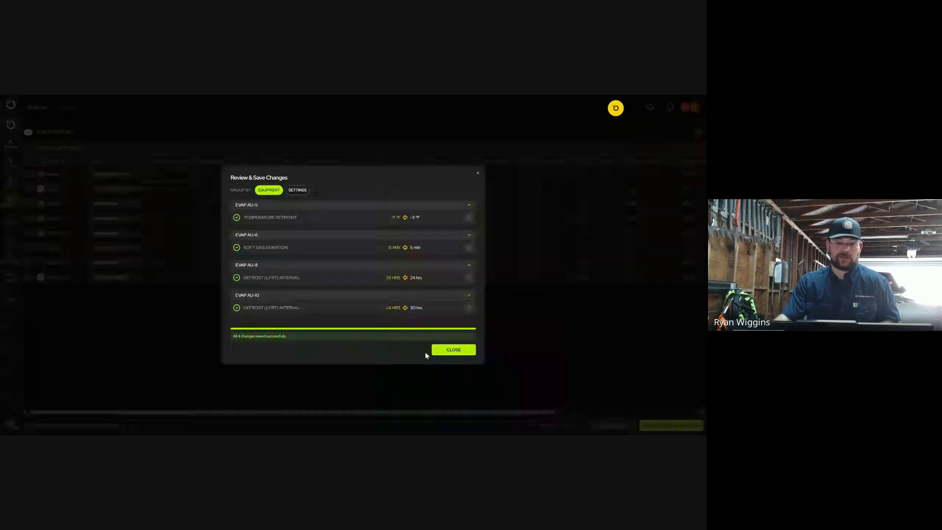
pyautogui.click(460, 351)
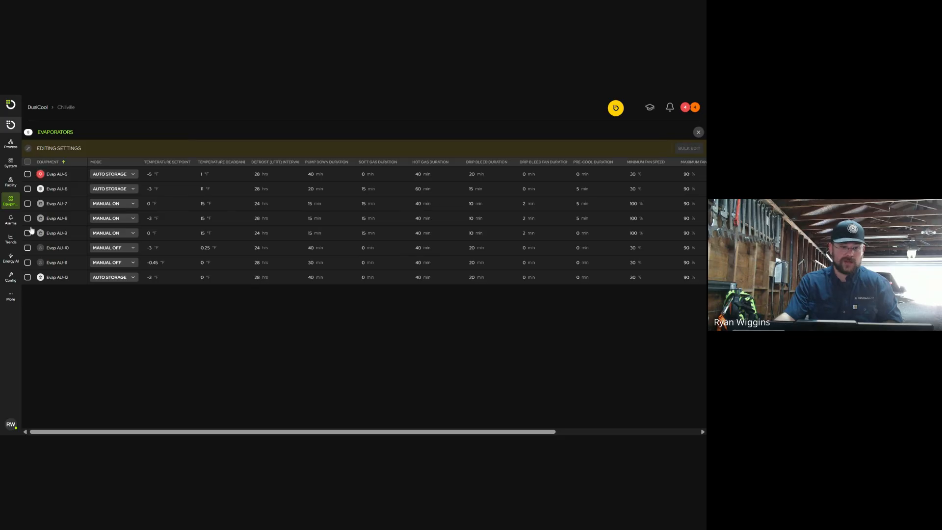
# Step: Select Evap AU-5, AU-7, AU-9 and AU-11 and open them for bulk editing
pyautogui.click(28, 204)
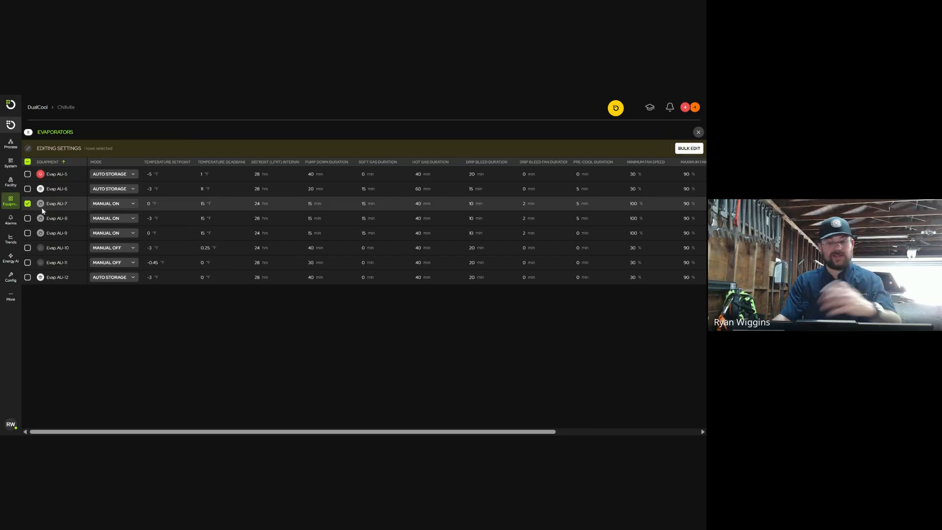
pyautogui.click(27, 233)
pyautogui.click(28, 262)
pyautogui.click(28, 174)
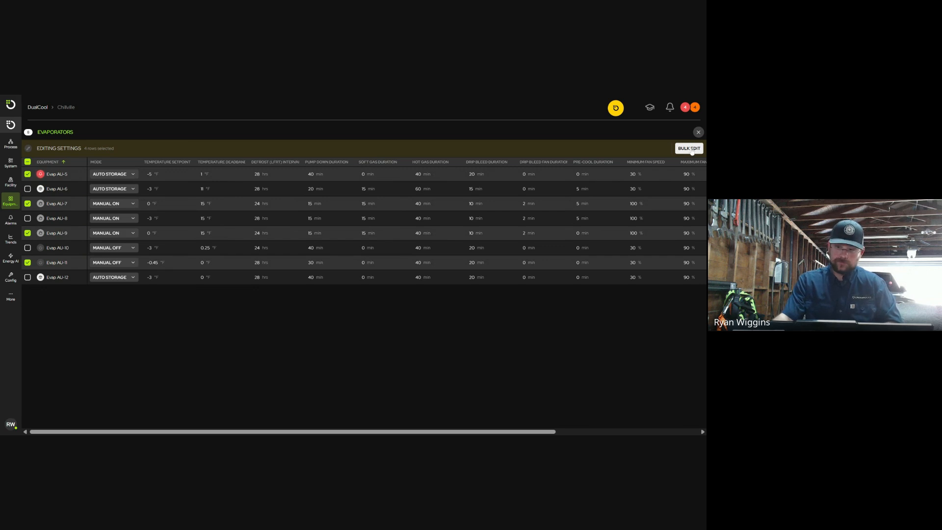
pyautogui.click(691, 149)
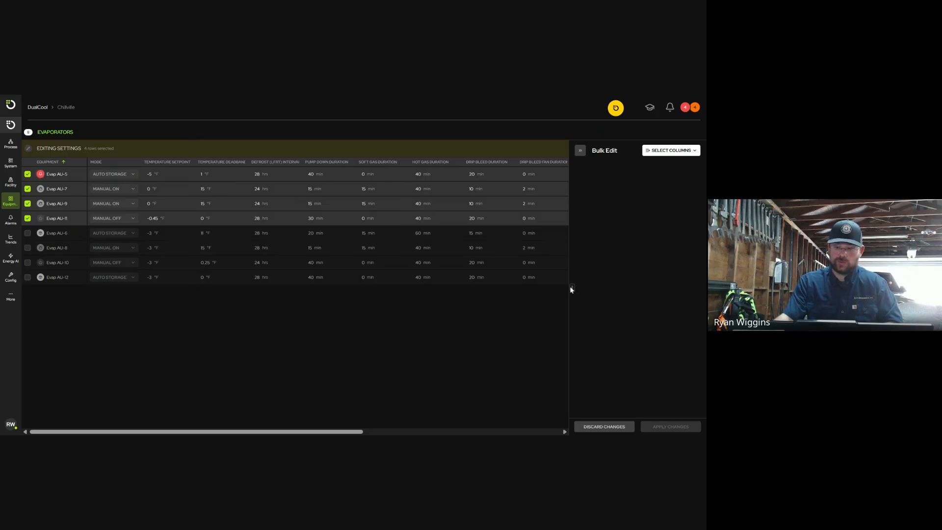
# Step: Widen the Bulk Edit pane and add Temperature Setpoint, Defrost (LFRT) Interval, Soft Gas Duration, Drip Bleed Fan Duration and Non-Overlap Delay for editing
pyautogui.moveTo(571, 287); pyautogui.dragTo(464, 285)
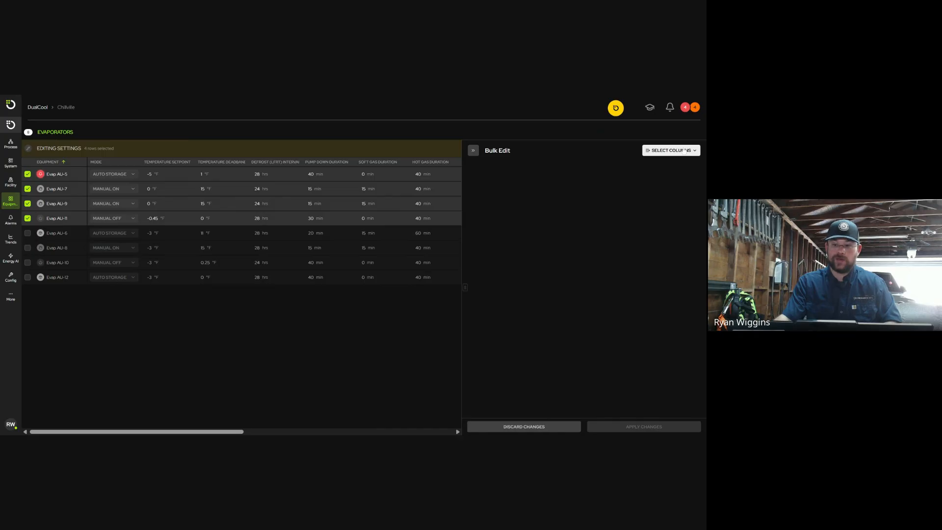
pyautogui.click(682, 151)
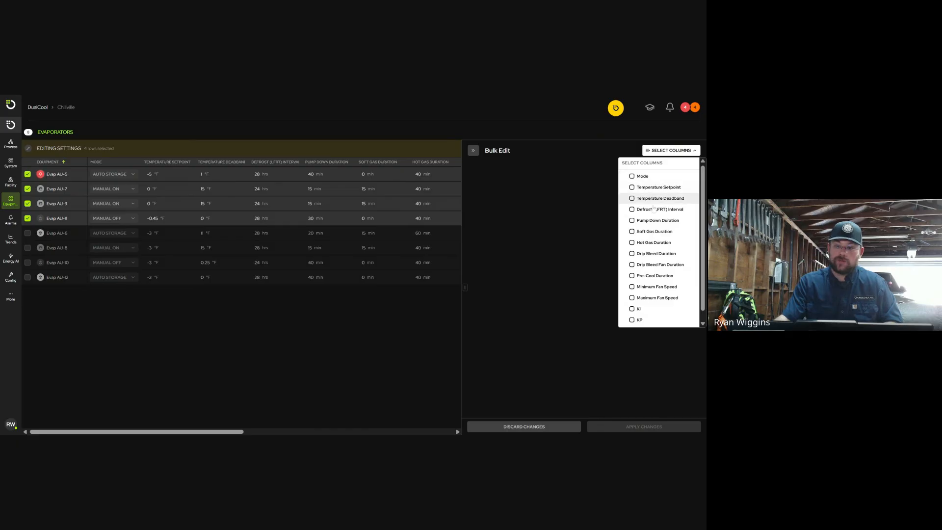
pyautogui.scroll(-1, 656, 284)
pyautogui.scroll(1, 656, 289)
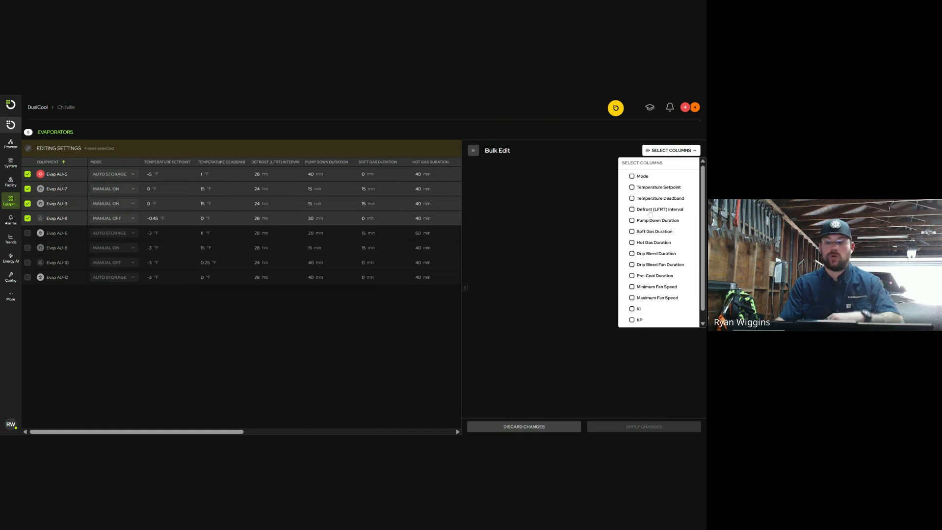
pyautogui.click(634, 188)
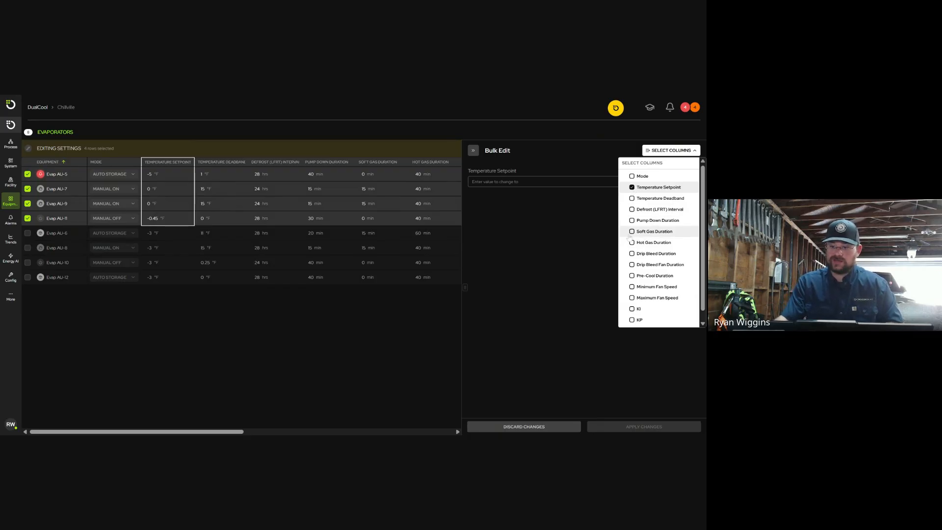
pyautogui.click(632, 210)
pyautogui.click(632, 233)
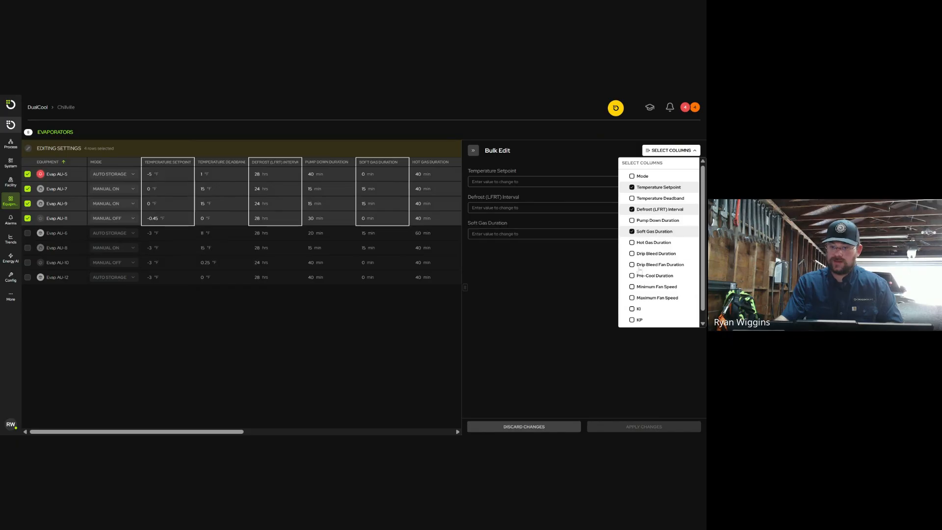
pyautogui.click(632, 265)
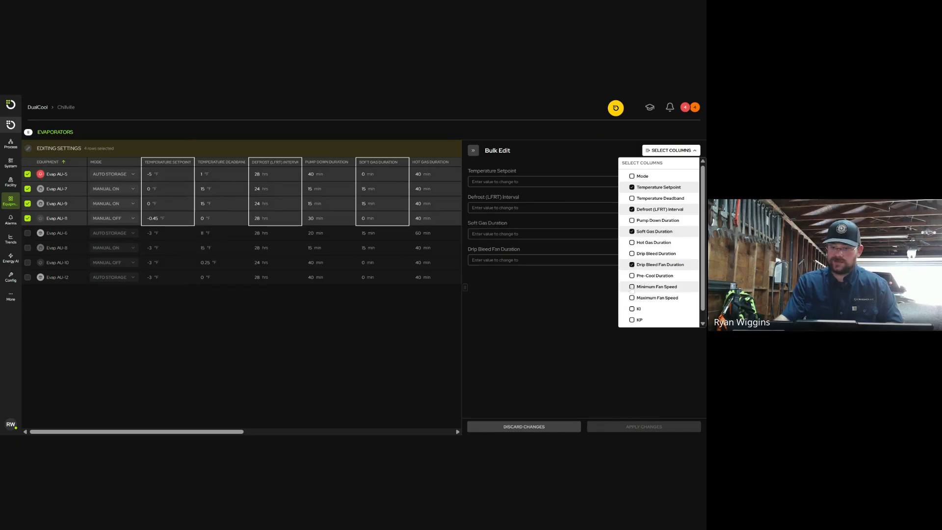
pyautogui.click(597, 346)
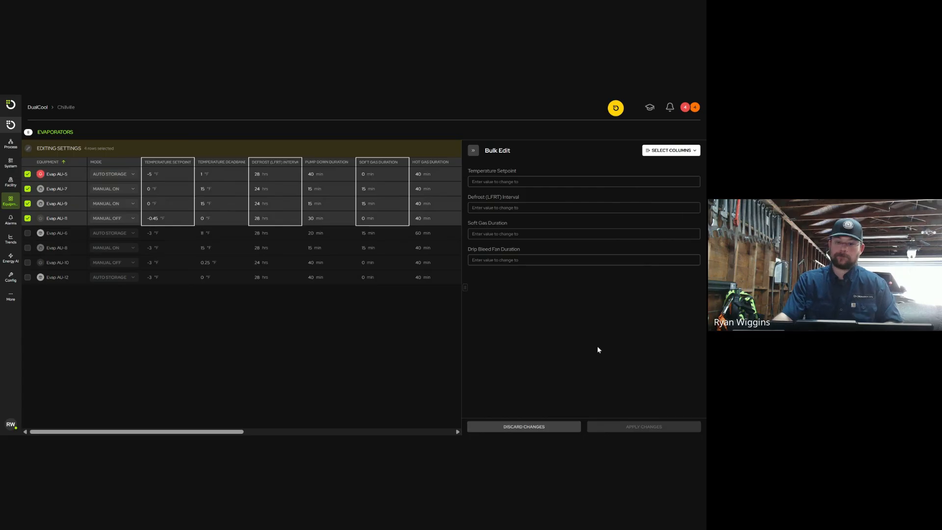
pyautogui.click(657, 153)
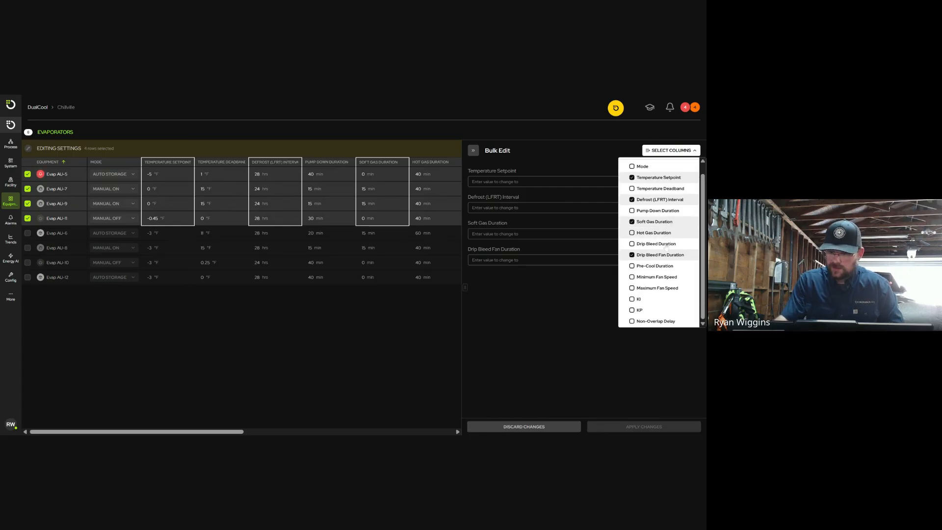
pyautogui.click(659, 322)
pyautogui.click(597, 364)
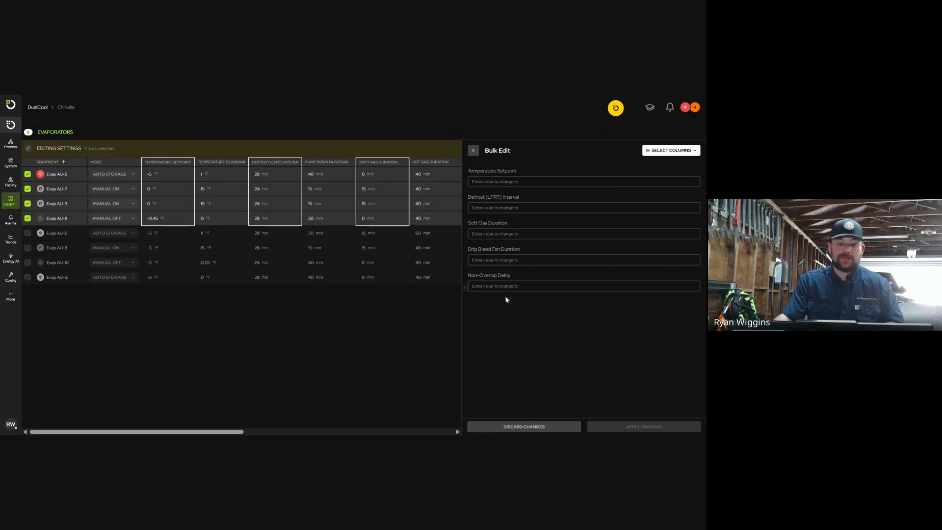
# Step: Set the temperature setpoint to -2 °F and the non-overlap delay to 6 min for the selected evaporators
pyautogui.click(501, 184)
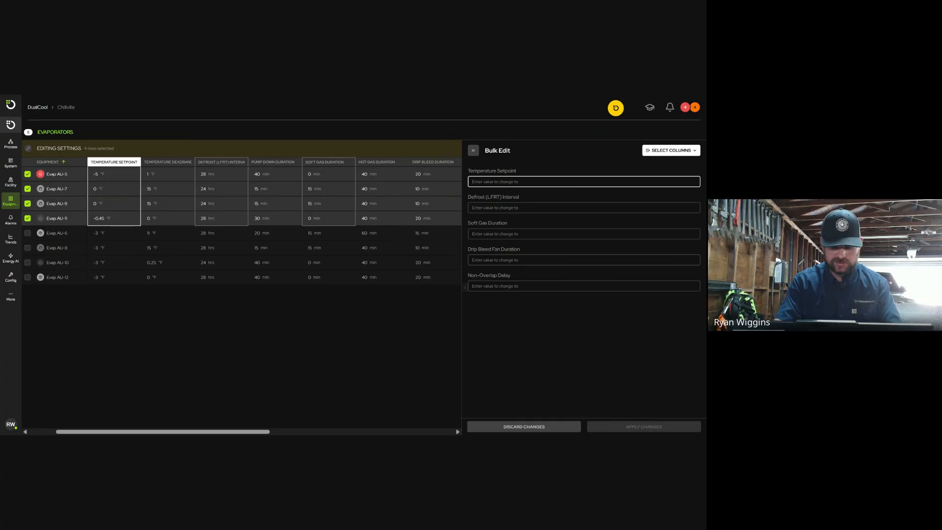
pyautogui.write('-2')
pyautogui.click(527, 363)
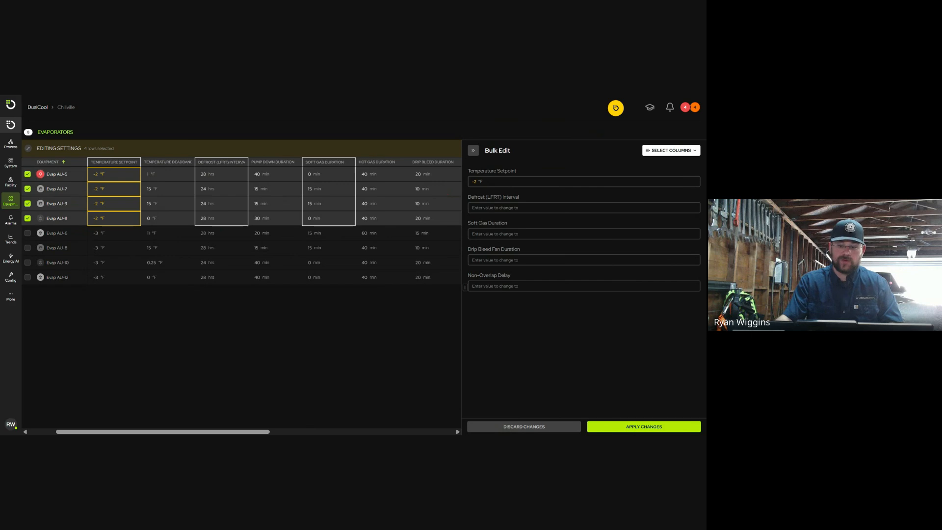
pyautogui.click(584, 286)
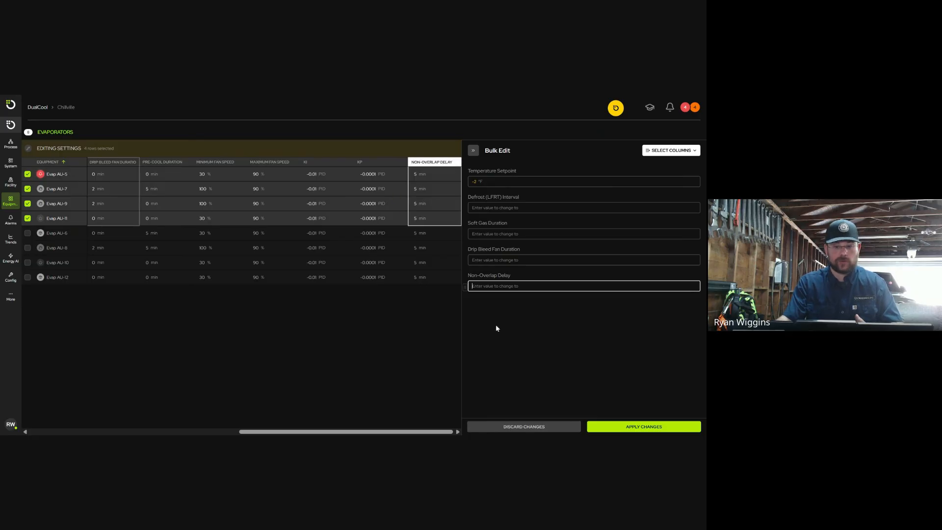
pyautogui.write('6')
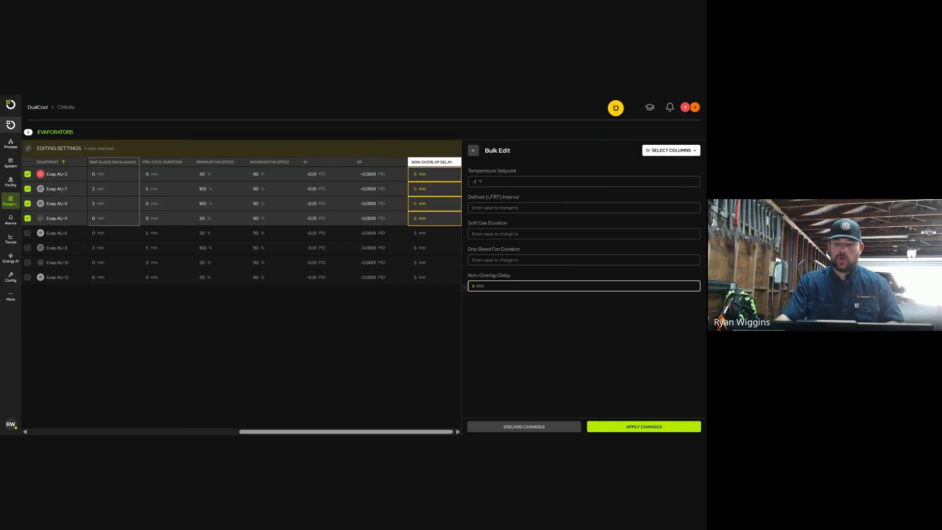
# Step: Set the defrost (LFRT) interval to 24 hrs for the selected evaporators
pyautogui.click(521, 208)
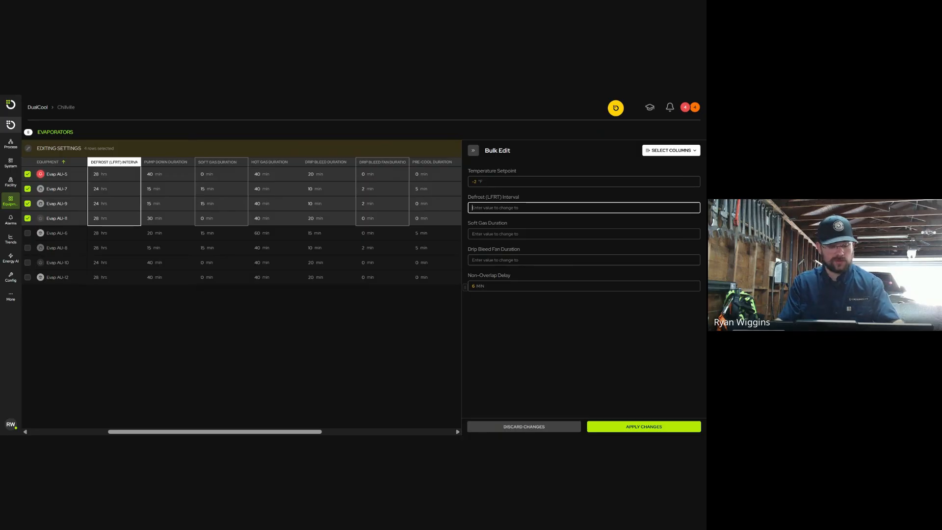
pyautogui.write('15 HRS')
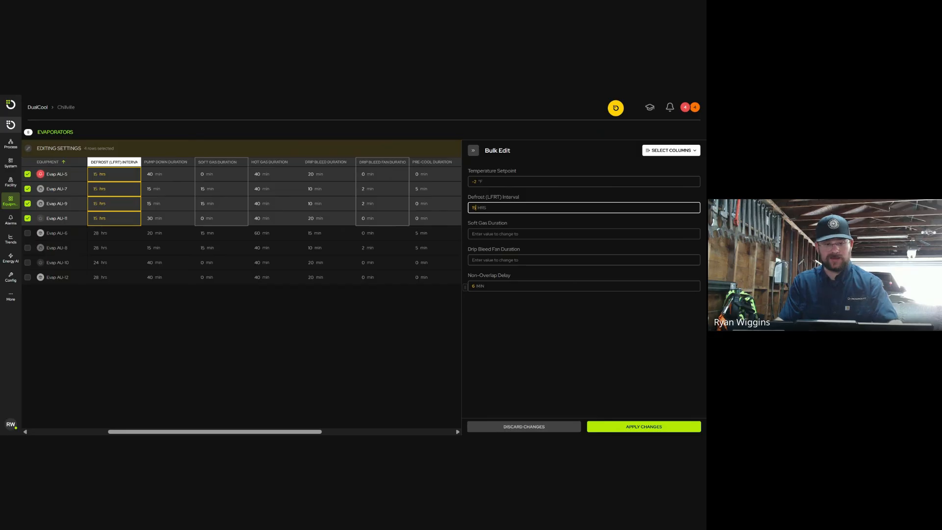
pyautogui.press('BackSpace')
pyautogui.press('BackSpace')
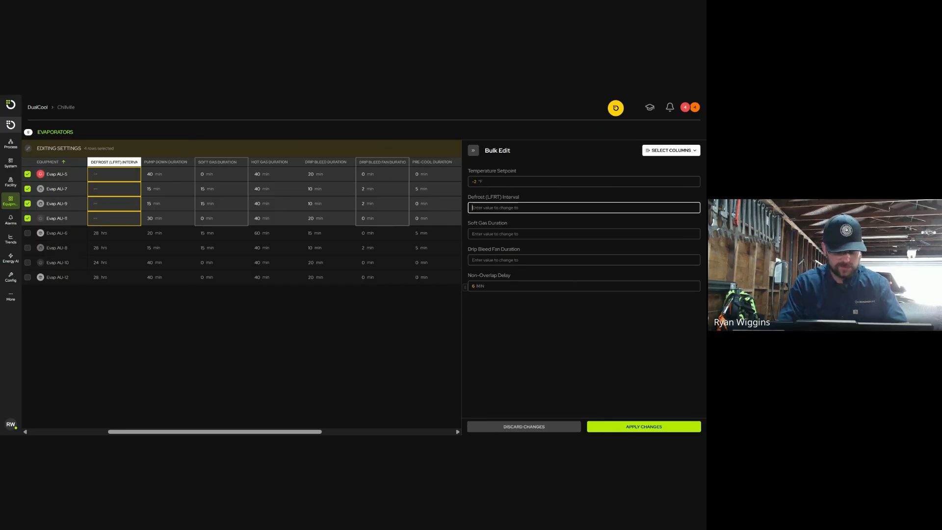
pyautogui.write('24')
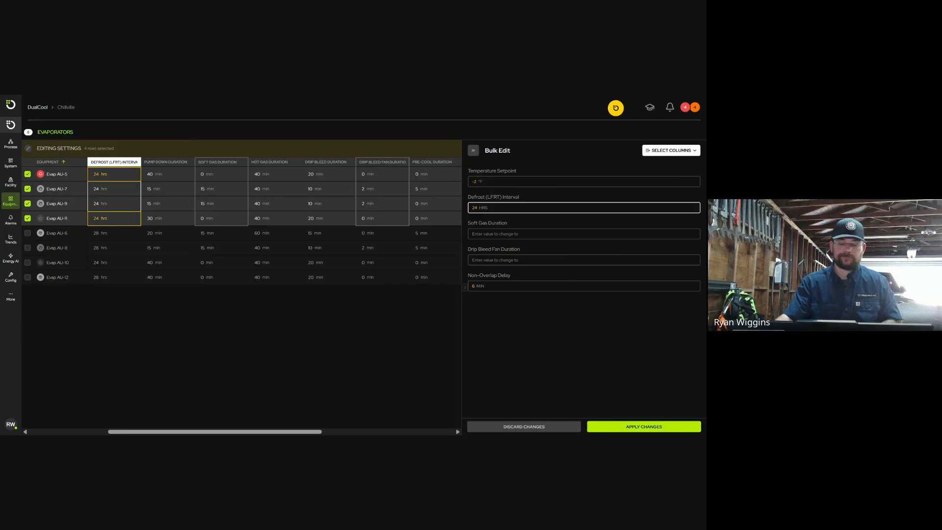
pyautogui.click(512, 370)
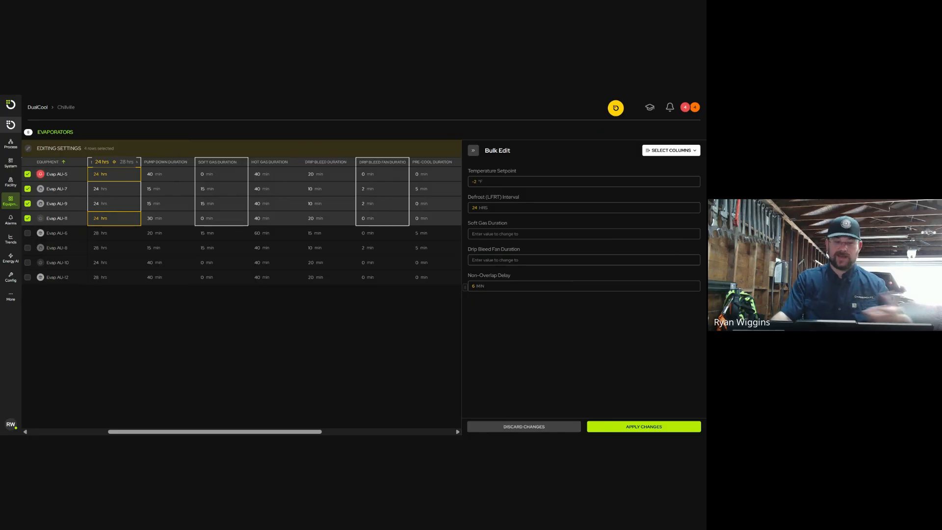
# Step: Set the soft gas duration to 5 min and the drip bleed fan duration to 0 min, and apply the bulk changes
pyautogui.click(510, 233)
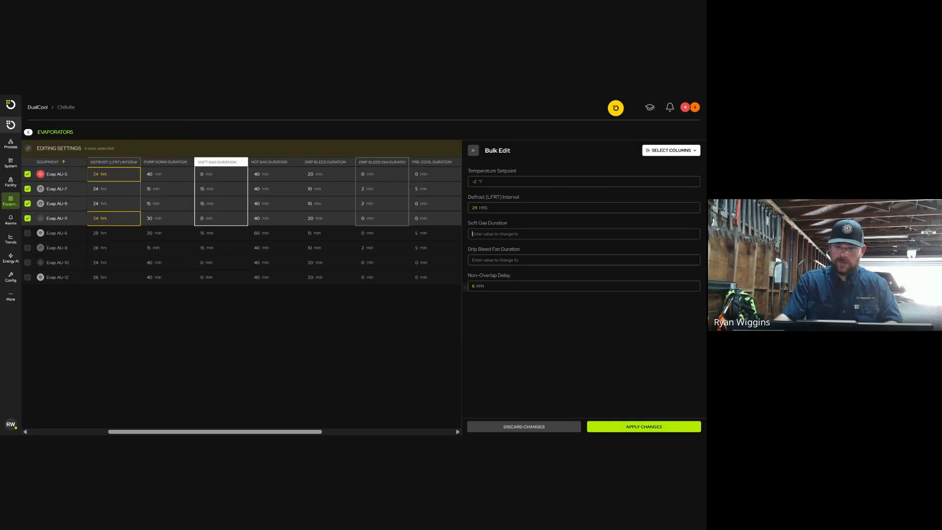
pyautogui.write('5 MIN')
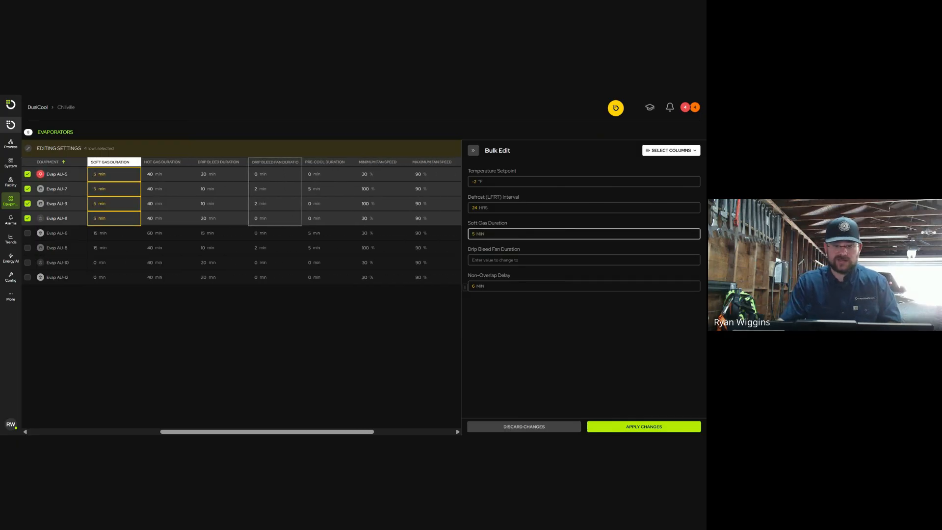
pyautogui.press('Tab')
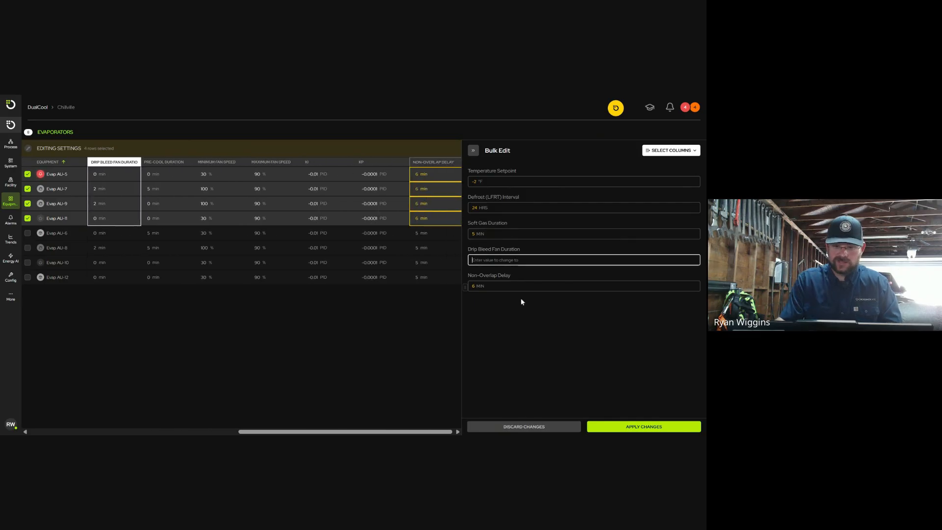
pyautogui.write('0 MIN')
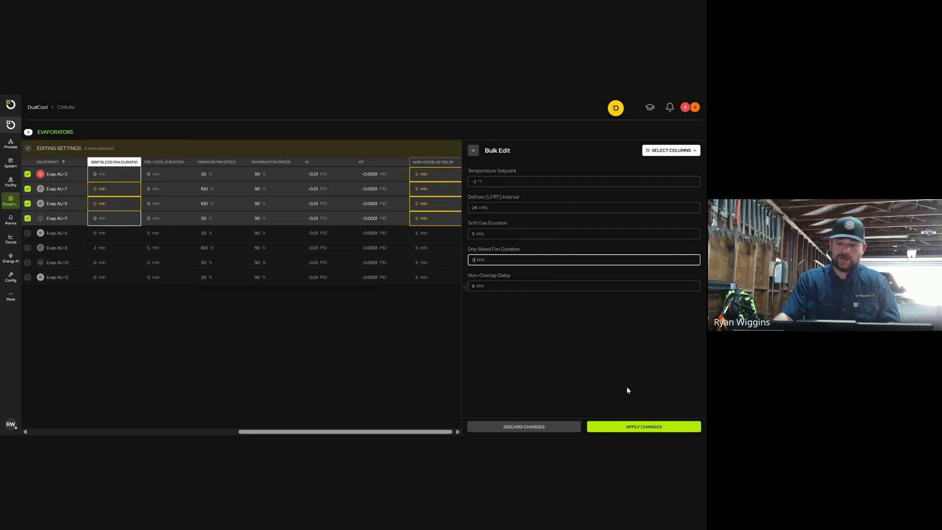
pyautogui.click(581, 346)
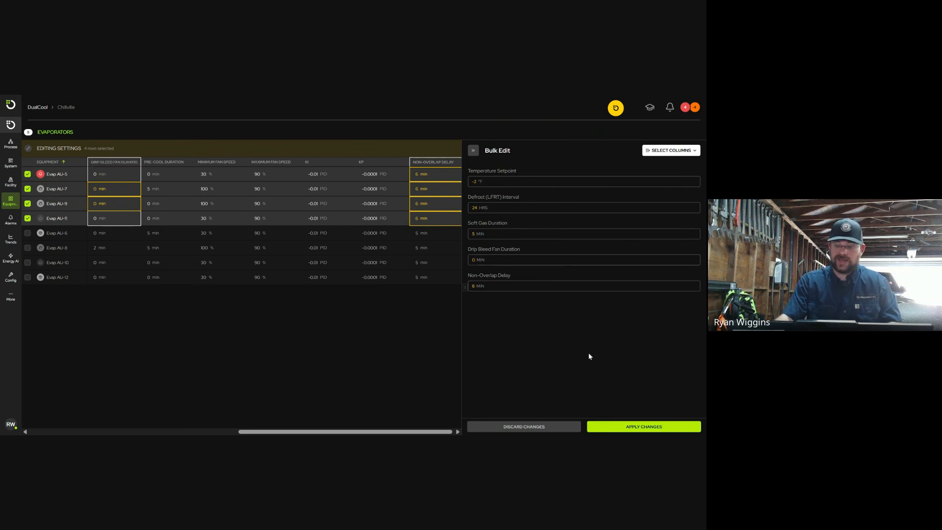
pyautogui.click(629, 427)
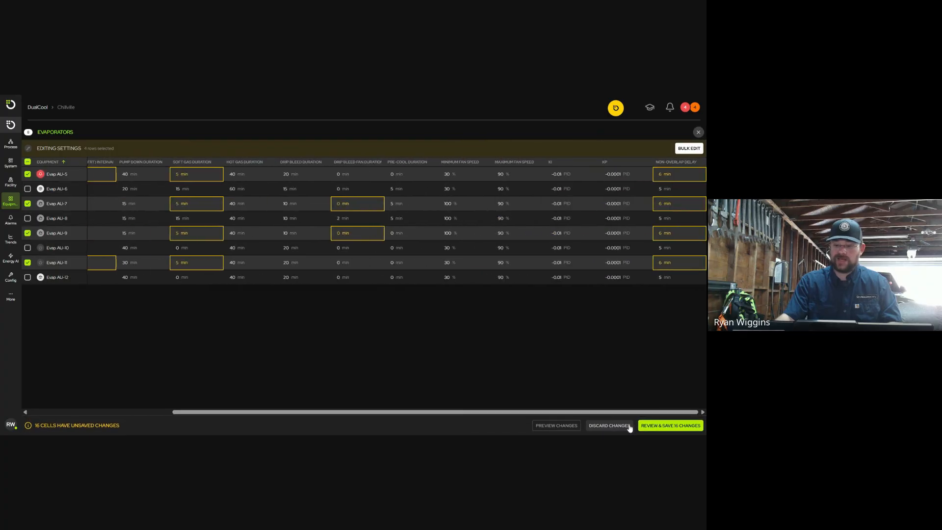
# Step: Check the edited cells in the table and preview the unsaved changes grouped by settings
pyautogui.moveTo(614, 413); pyautogui.dragTo(420, 411)
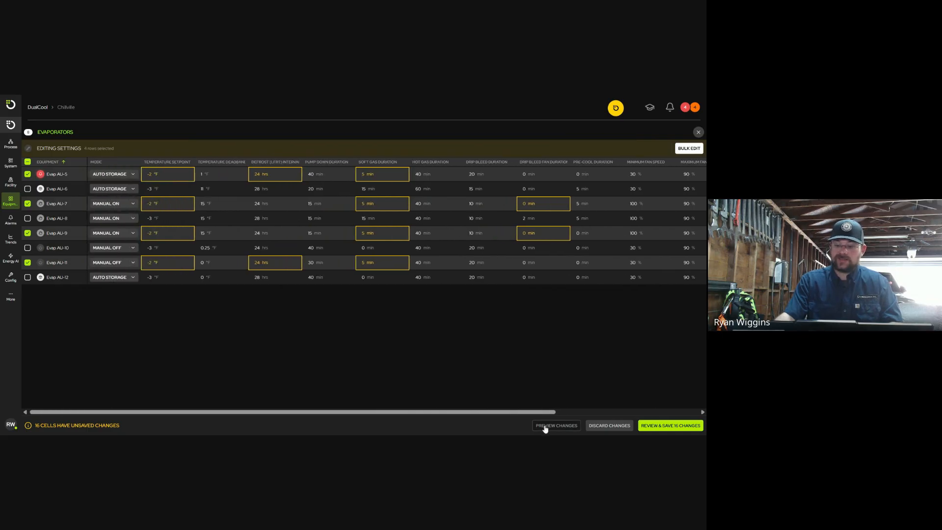
pyautogui.click(545, 426)
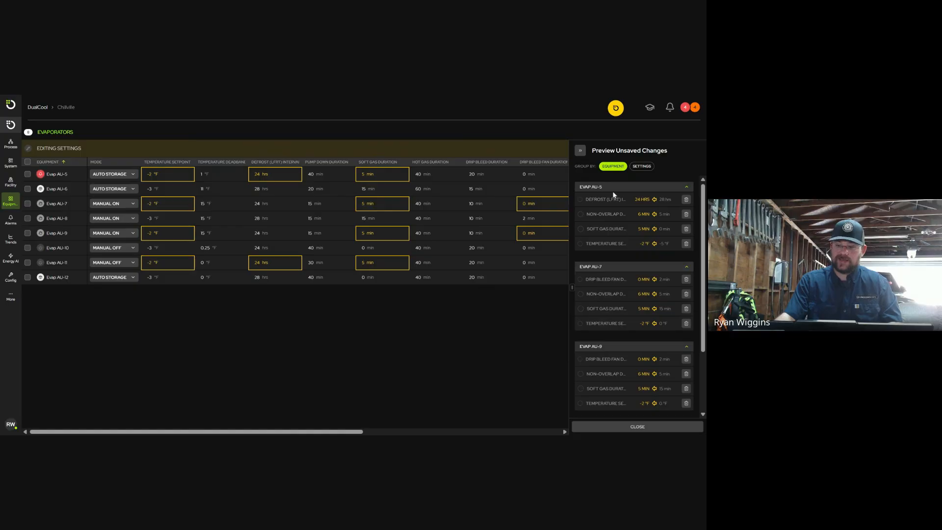
pyautogui.click(641, 167)
pyautogui.scroll(-3, 626, 223)
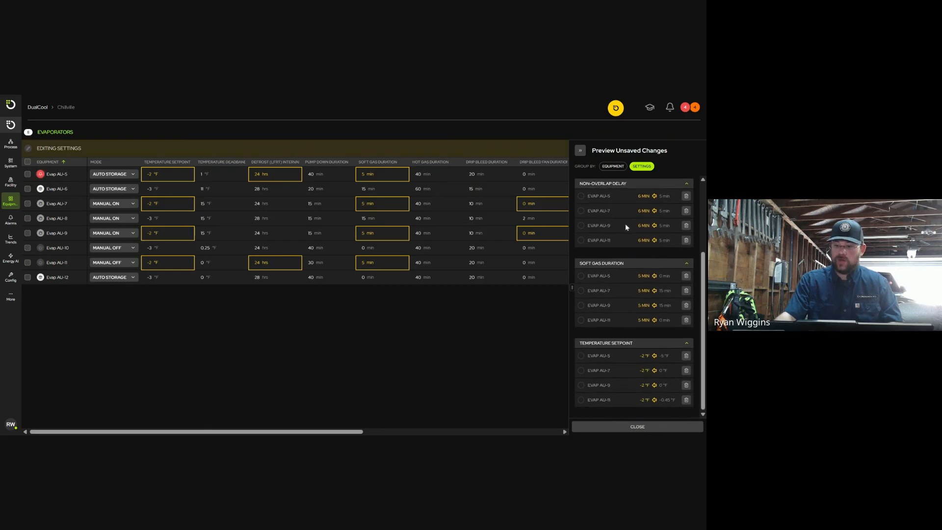
pyautogui.scroll(3, 633, 294)
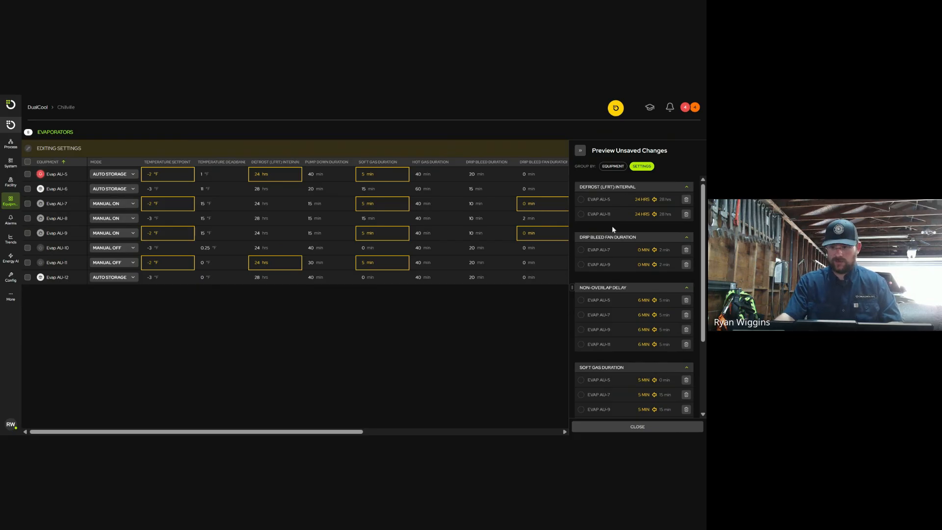
# Step: Discard the pending defrost (LFRT) interval change for Evap AU-11 and close the preview
pyautogui.click(687, 216)
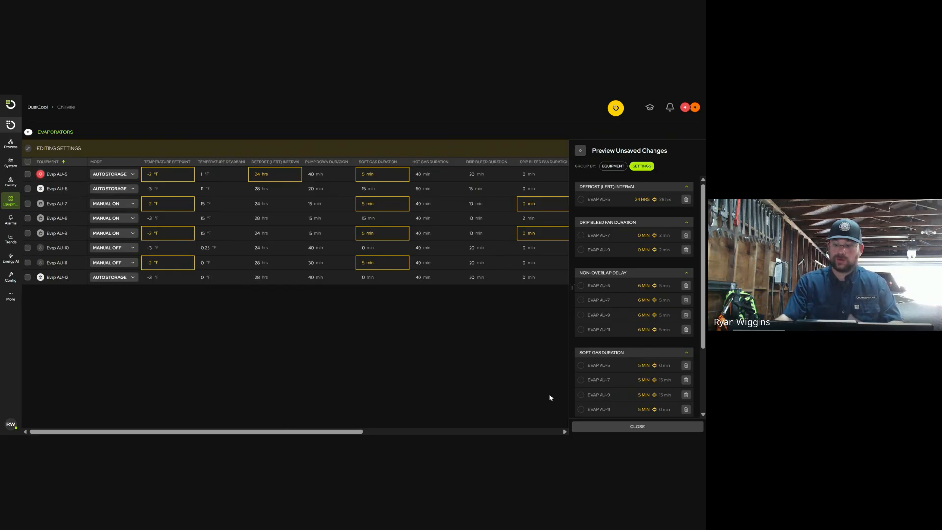
pyautogui.click(599, 430)
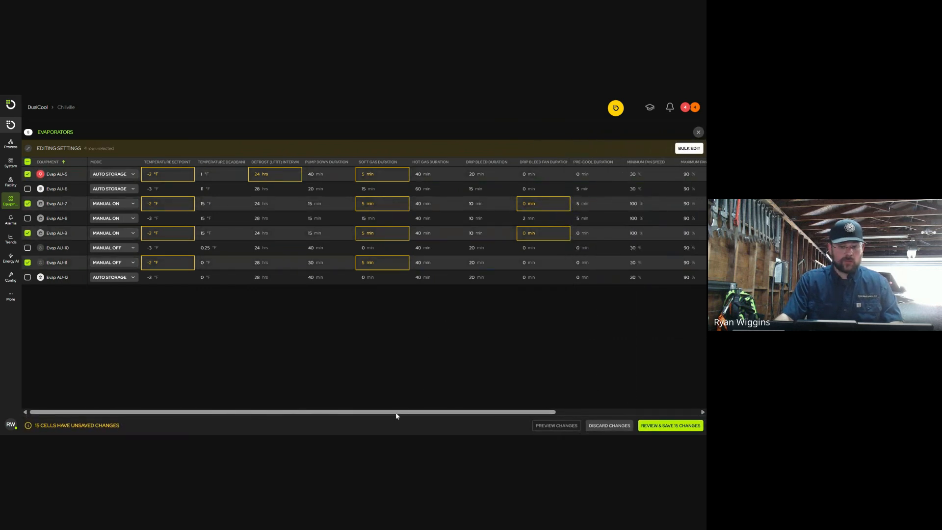
pyautogui.moveTo(395, 413)
pyautogui.mouseDown()
pyautogui.moveTo(452, 415)
pyautogui.moveTo(392, 407)
pyautogui.mouseUp()
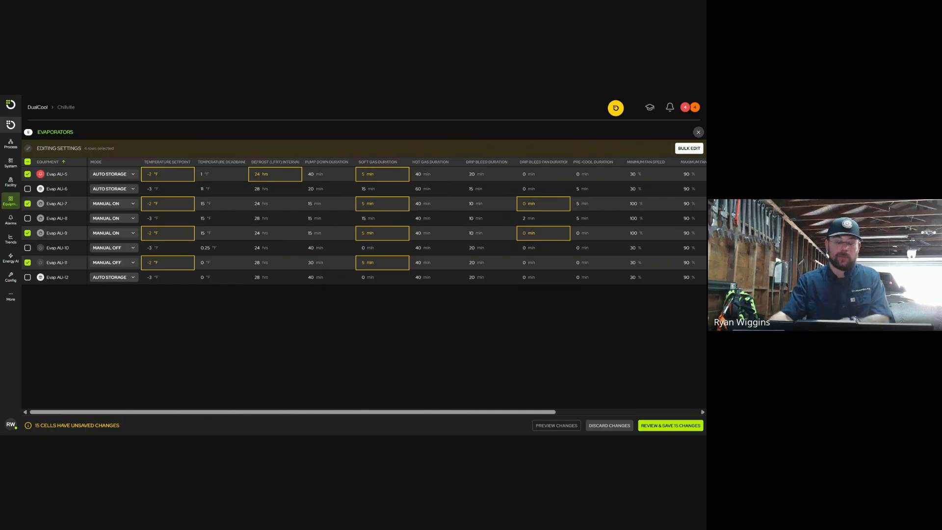
# Step: Set Evap AU-12's temperature deadband to 1 °F directly in the table
pyautogui.click(225, 280)
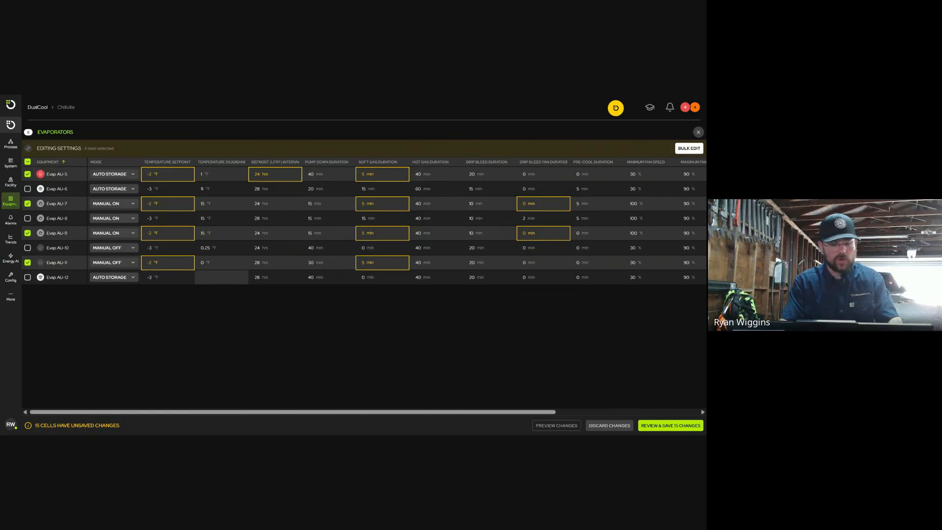
pyautogui.write('1')
pyautogui.press('Return')
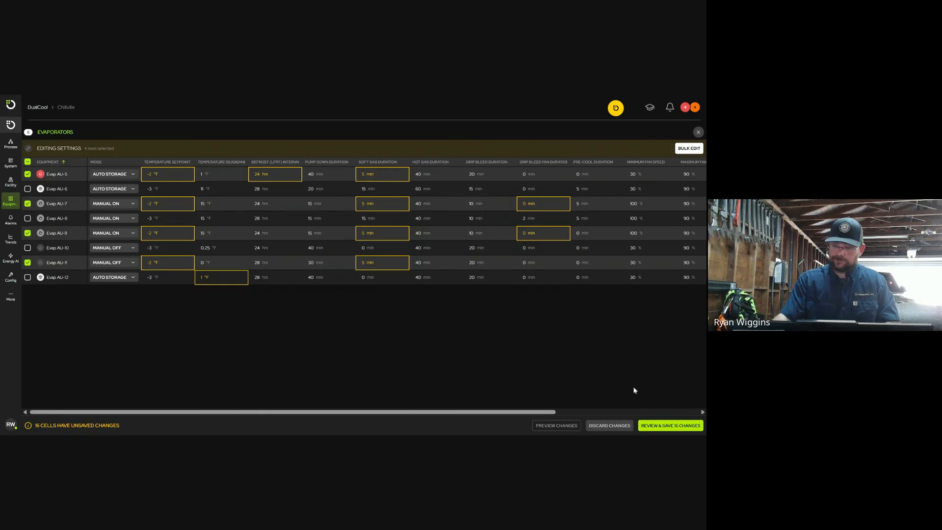
# Step: Start saving the pending changes and resolve the sync conflict by keeping the live value of -3 °F for Evap AU-5's temperature setpoint
pyautogui.click(670, 426)
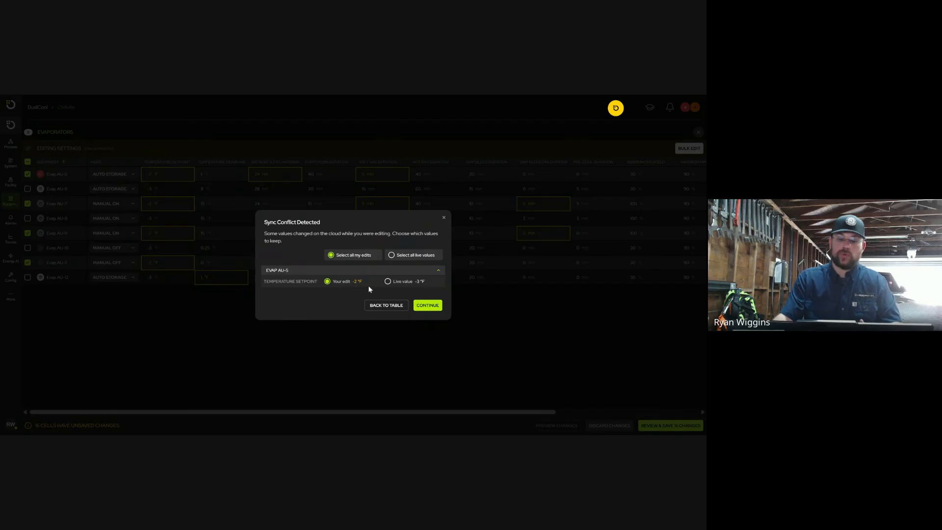
pyautogui.click(387, 283)
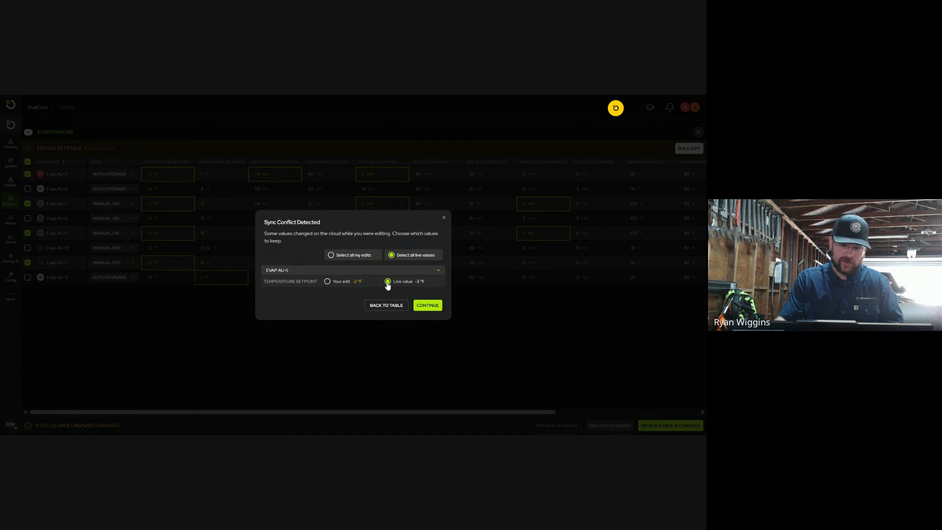
pyautogui.click(427, 305)
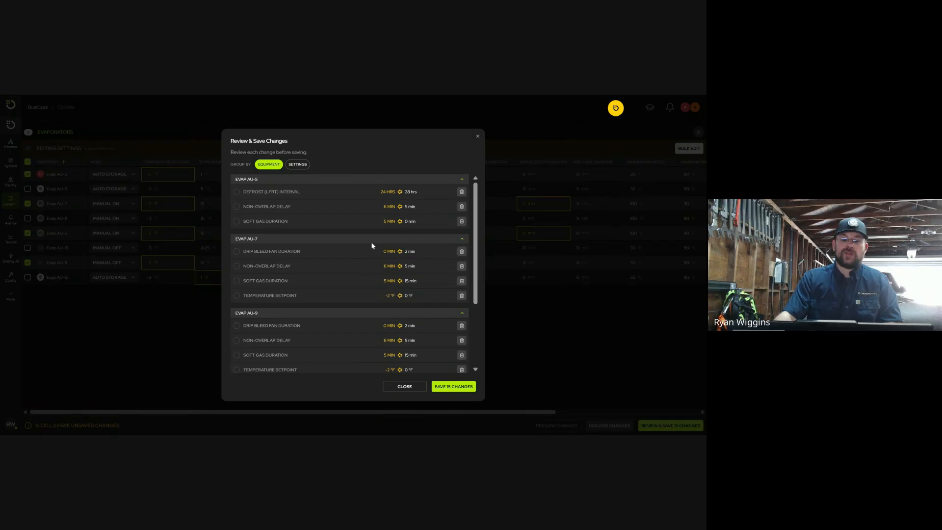
# Step: Review all pending evaporator changes before saving, first grouped by equipment and again grouped by settings
pyautogui.scroll(-1, 370, 239)
pyautogui.scroll(-3, 370, 239)
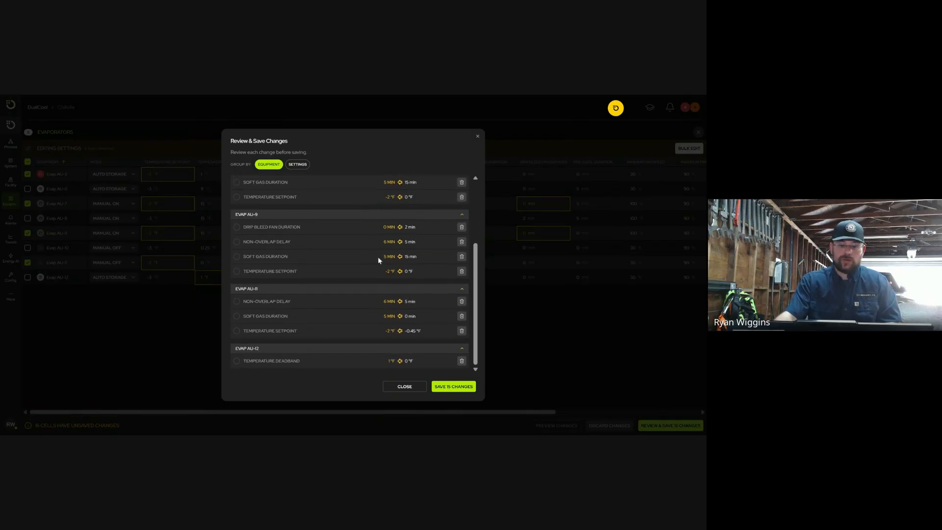
pyautogui.scroll(5, 381, 250)
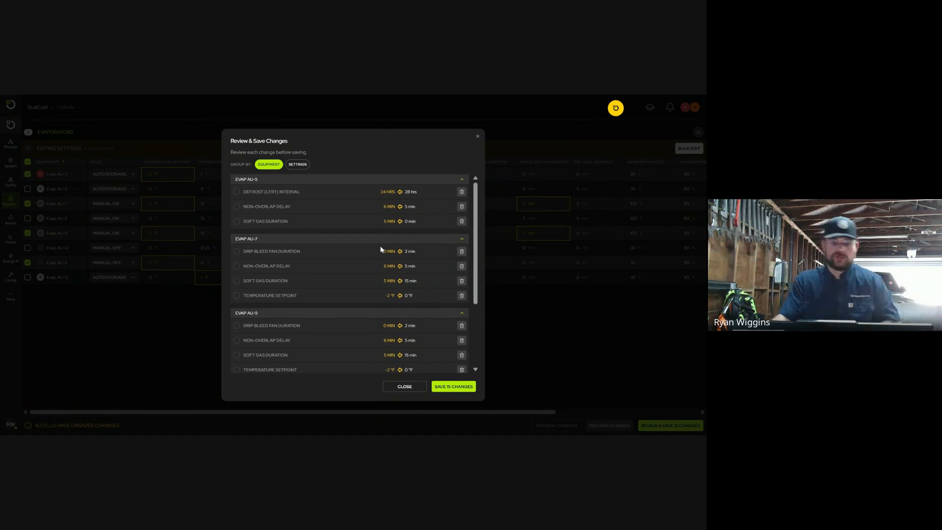
pyautogui.click(306, 168)
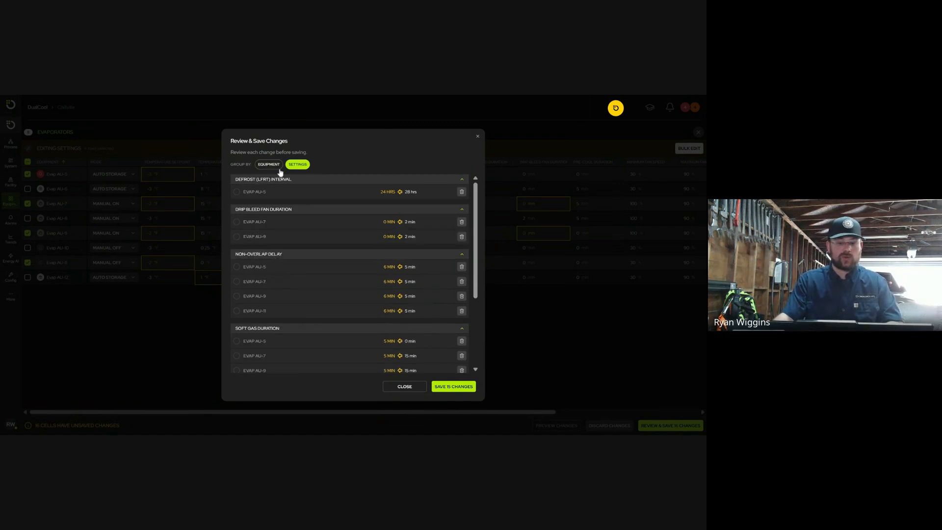
pyautogui.scroll(-1, 320, 242)
pyautogui.scroll(-3, 337, 255)
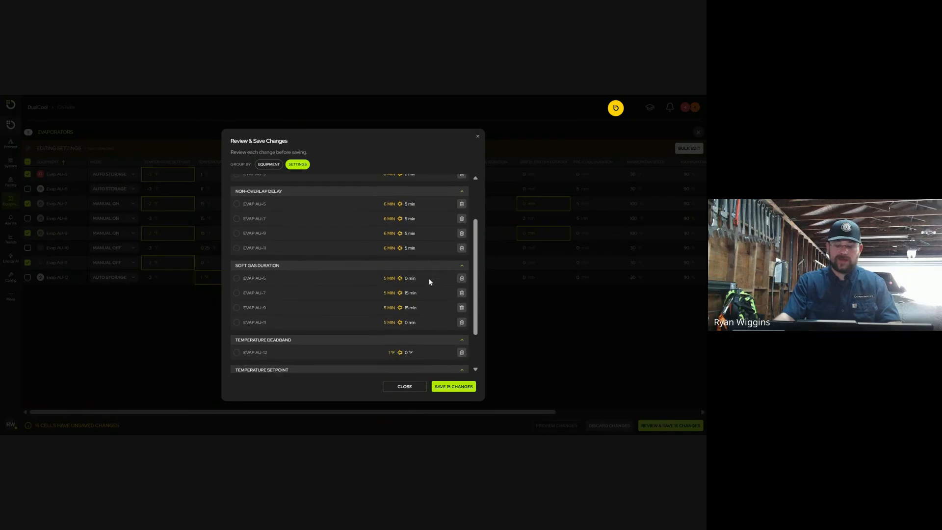
# Step: Save all the reviewed evaporator changes, and close the review and the settings editor once every row is saved
pyautogui.click(462, 388)
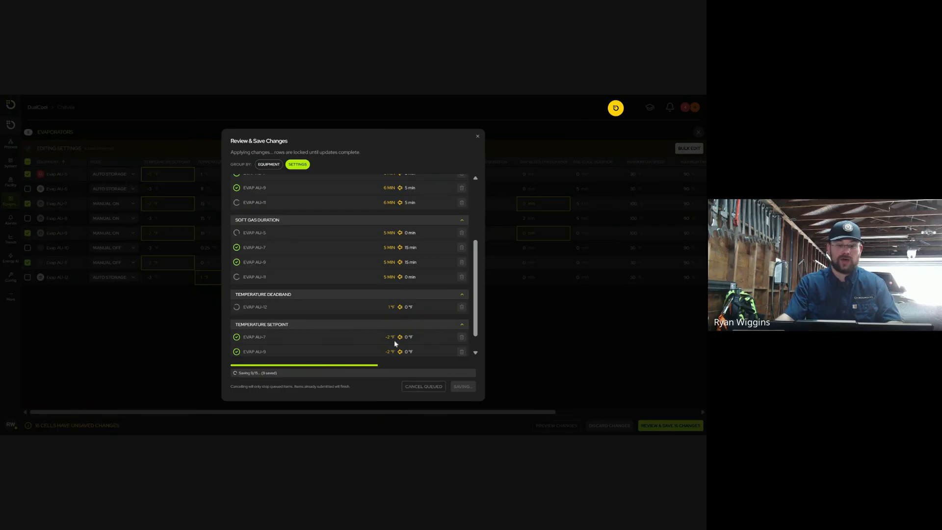
pyautogui.scroll(2, 350, 323)
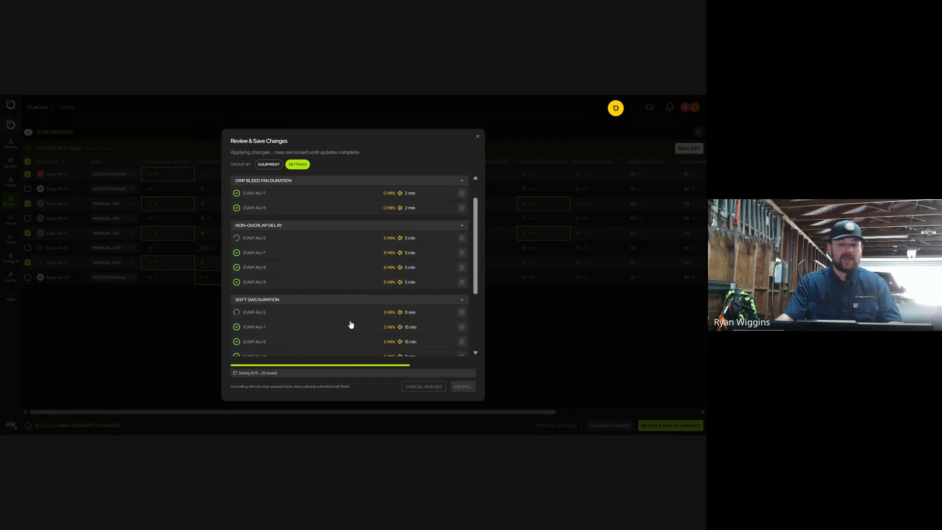
pyautogui.scroll(-3, 351, 324)
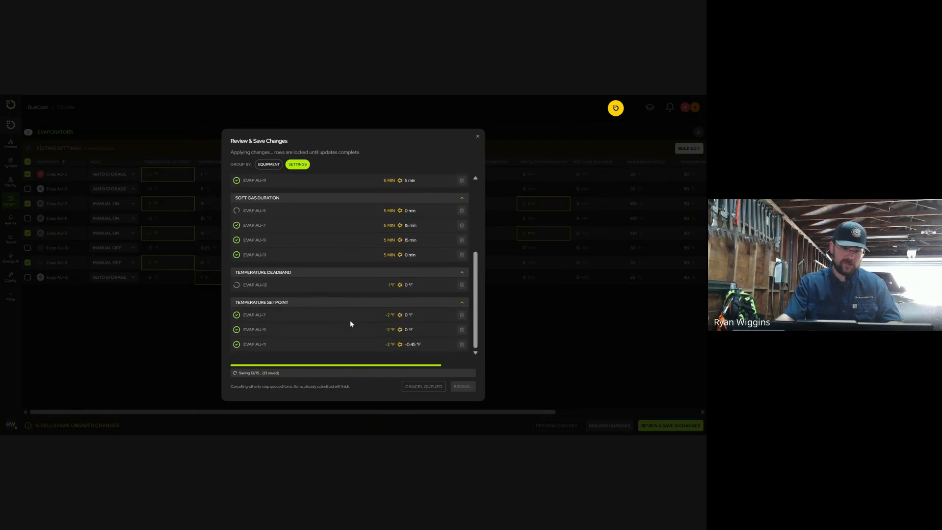
pyautogui.scroll(3, 339, 314)
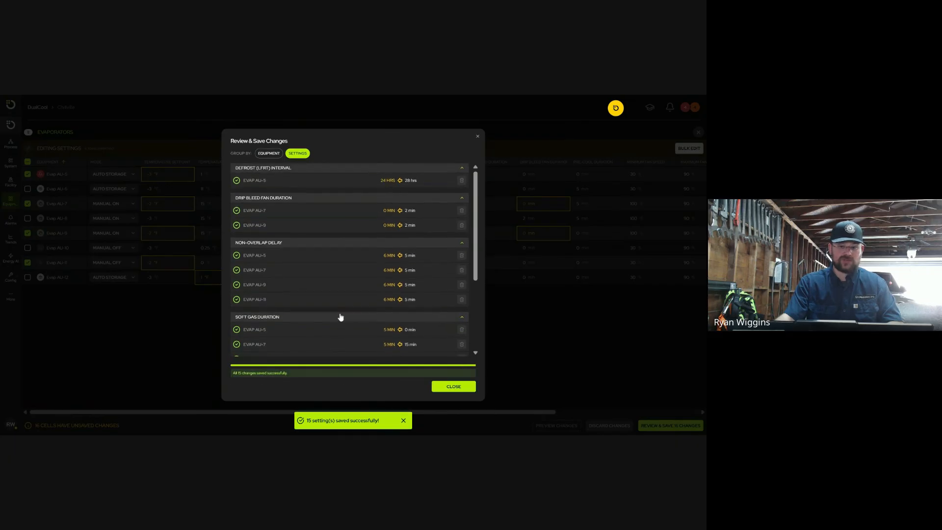
pyautogui.scroll(-3, 341, 318)
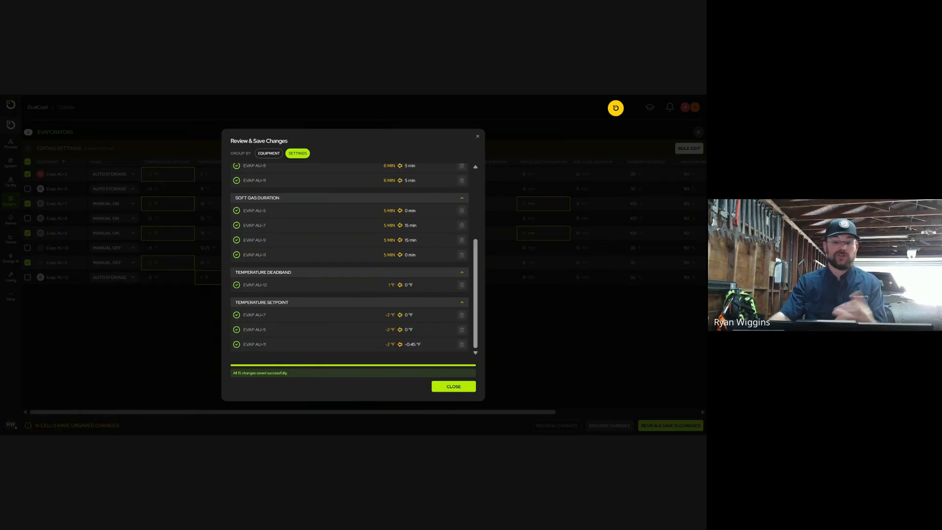
pyautogui.click(454, 387)
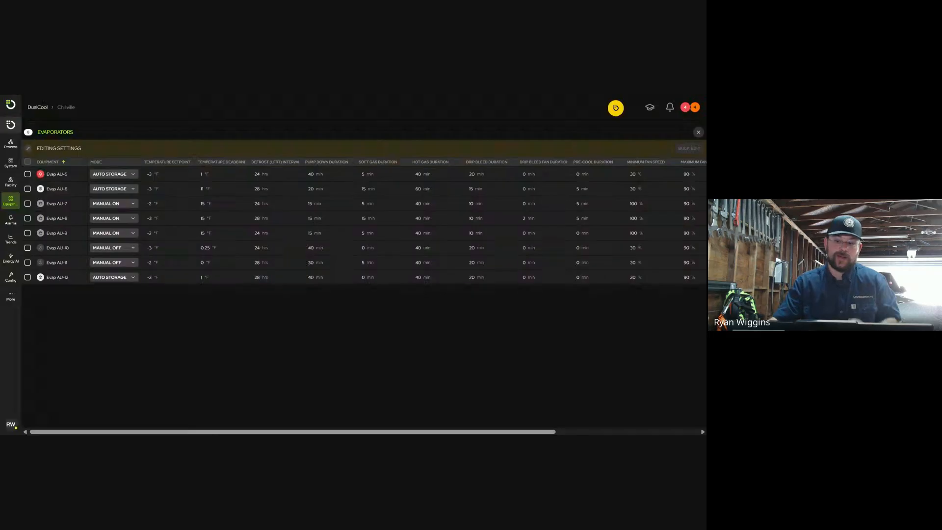
pyautogui.click(699, 132)
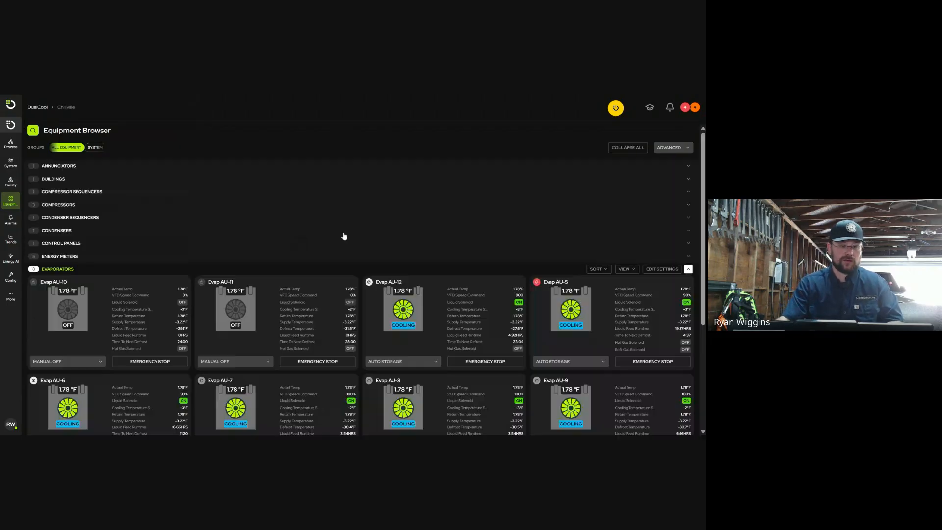
# Step: Expand the Vessels group, view its editable settings table and close it again
pyautogui.scroll(-5, 274, 236)
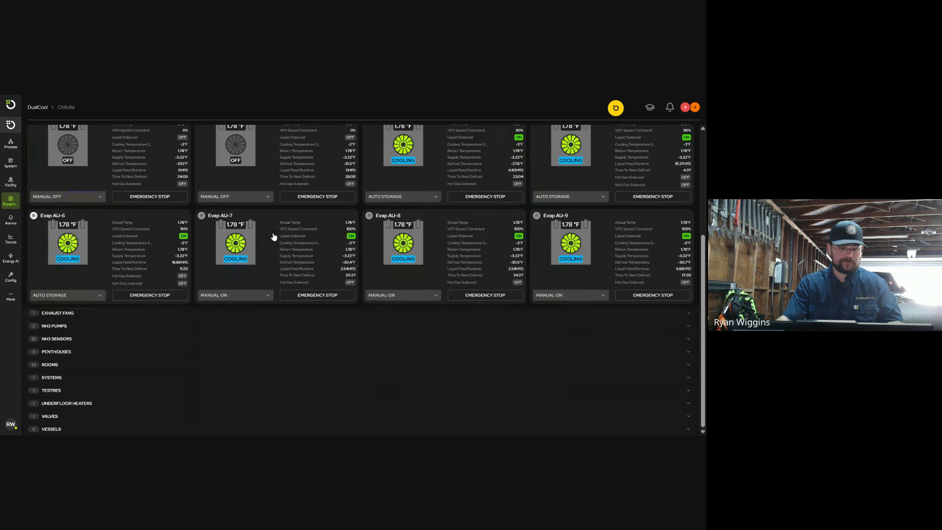
pyautogui.click(120, 429)
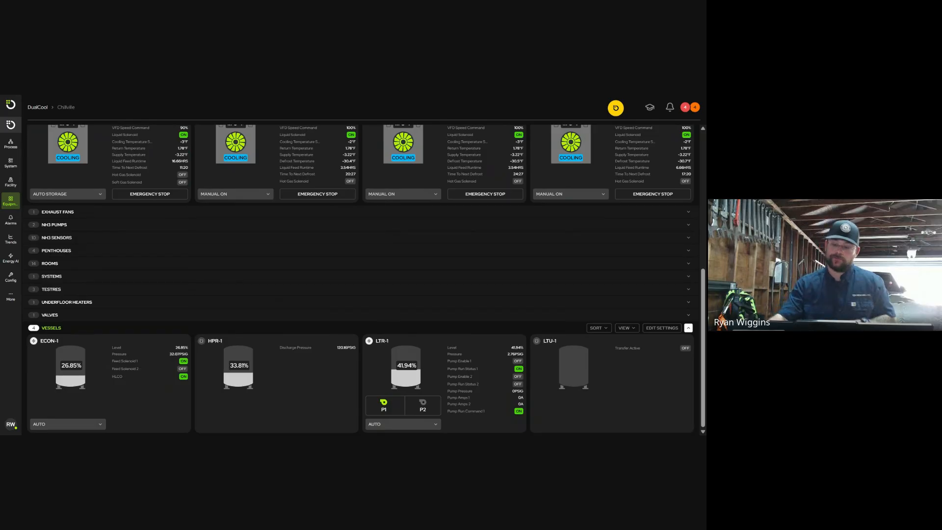
pyautogui.click(659, 329)
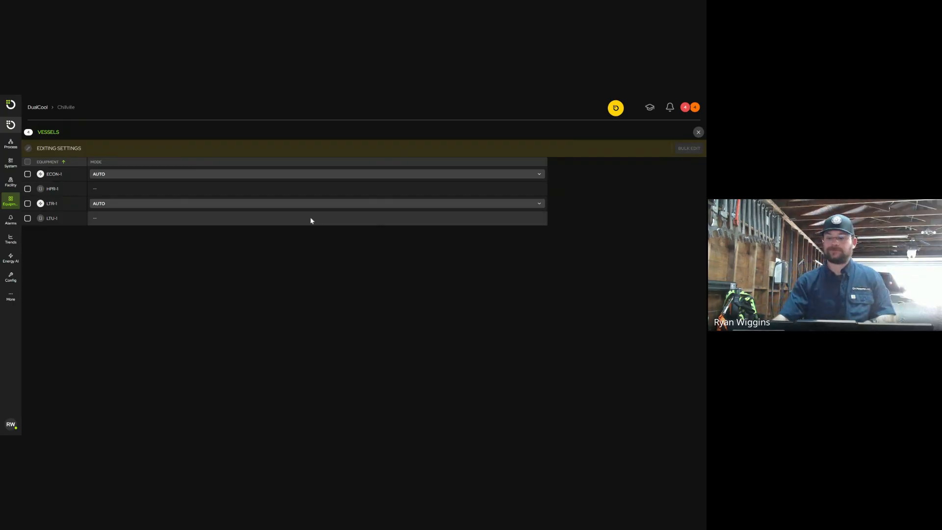
pyautogui.click(698, 132)
pyautogui.scroll(-5, 275, 290)
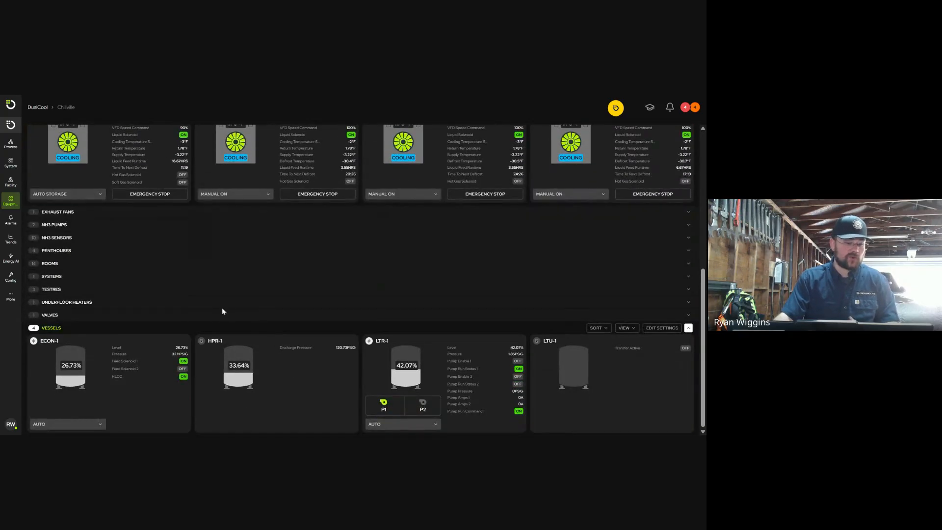
# Step: Expand the Penthouses group, check which of its settings can be edited and close the editor
pyautogui.click(88, 251)
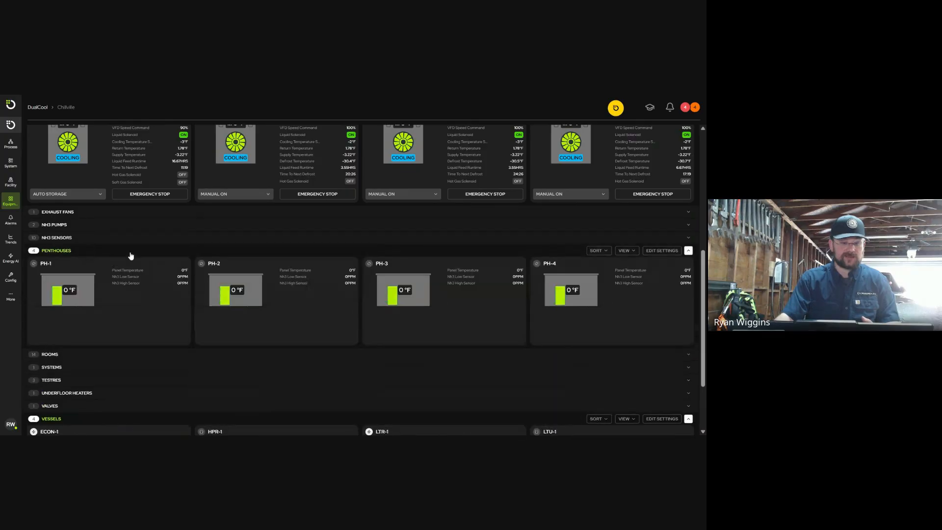
pyautogui.click(663, 253)
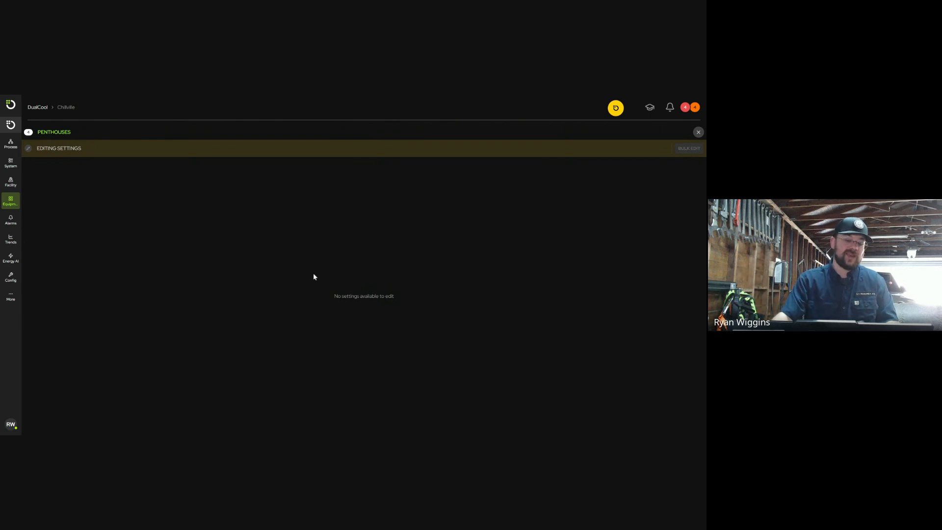
pyautogui.click(699, 133)
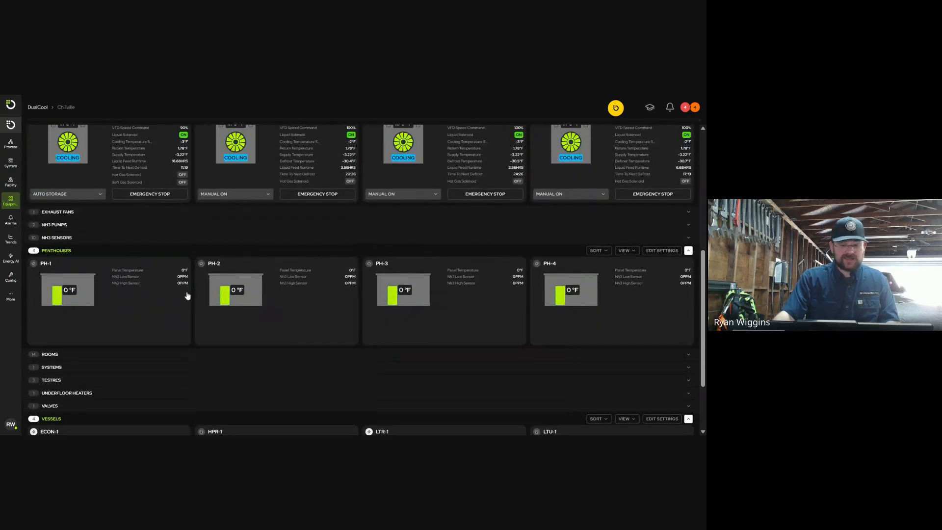
# Step: Group the equipment by System, expand the Capitalcity compressor and evaporator groups, and view the evaporator group's settings table
pyautogui.scroll(7, 188, 296)
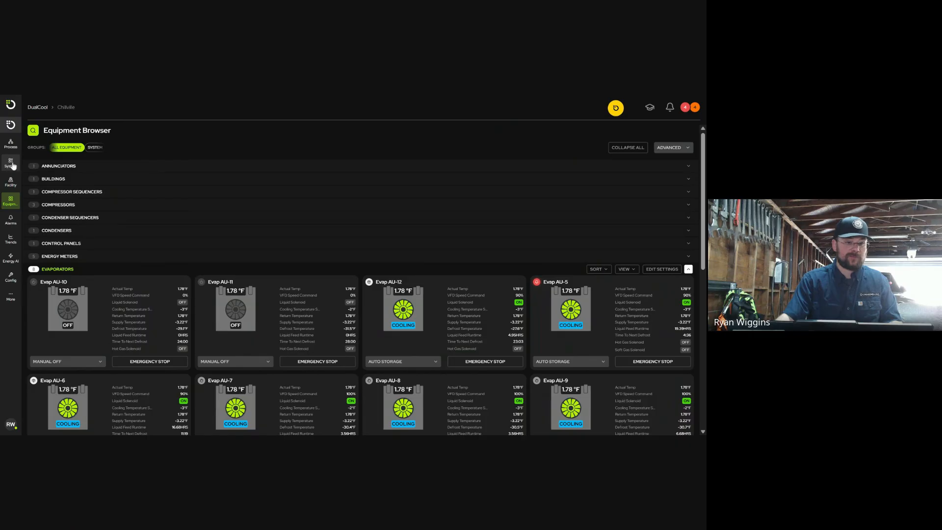
pyautogui.click(94, 149)
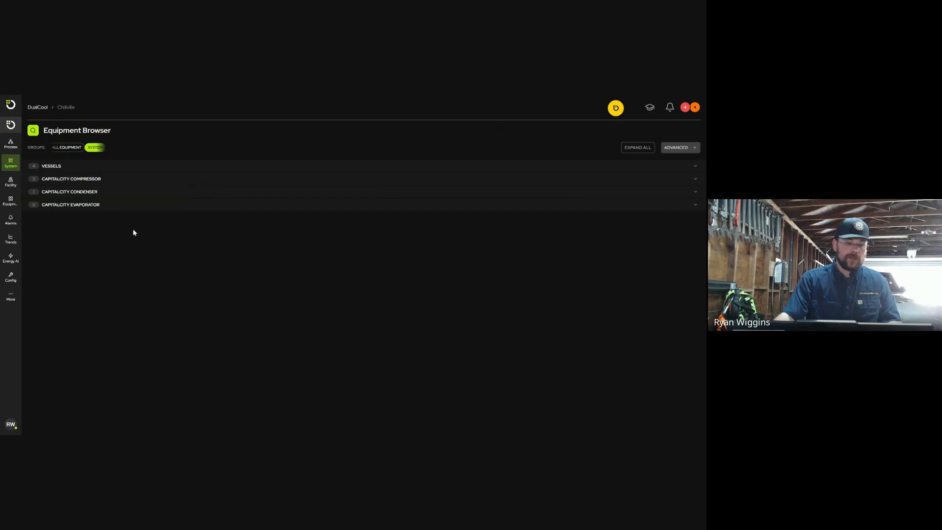
pyautogui.click(117, 180)
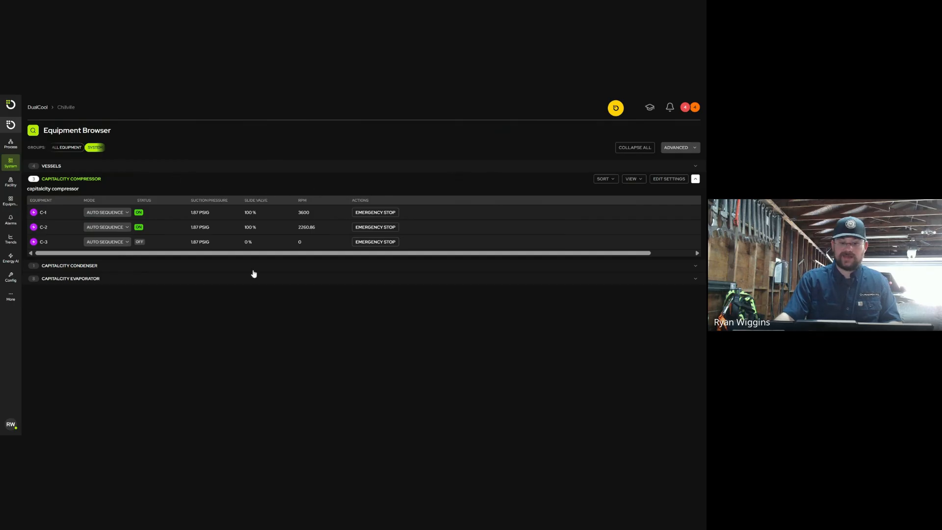
pyautogui.click(161, 282)
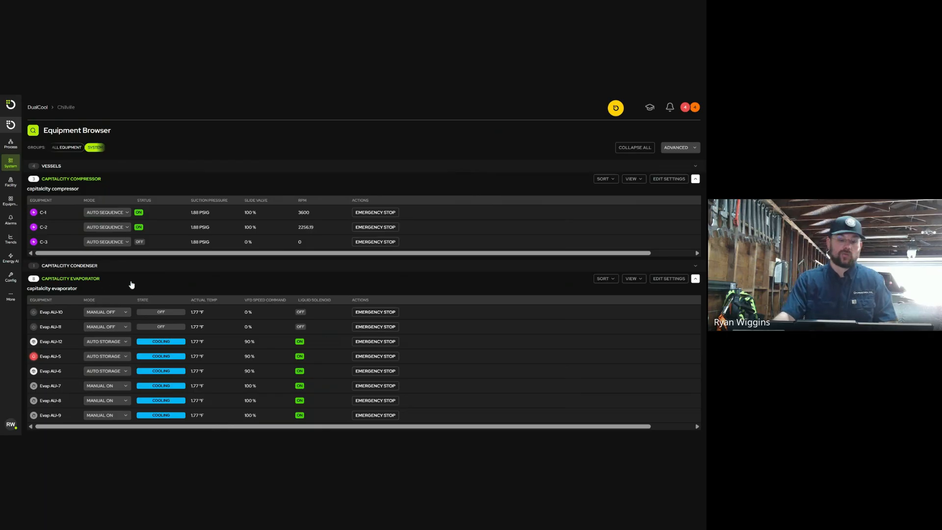
pyautogui.click(672, 280)
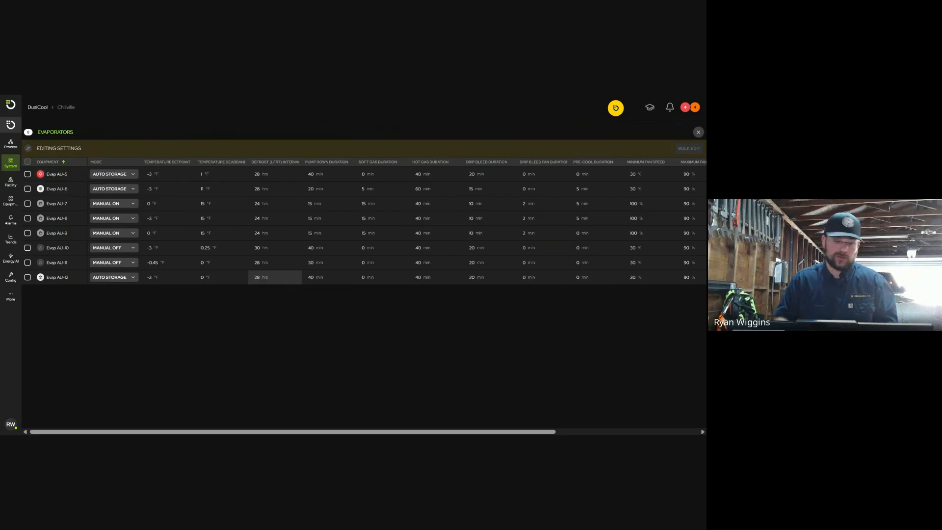
pyautogui.click(700, 132)
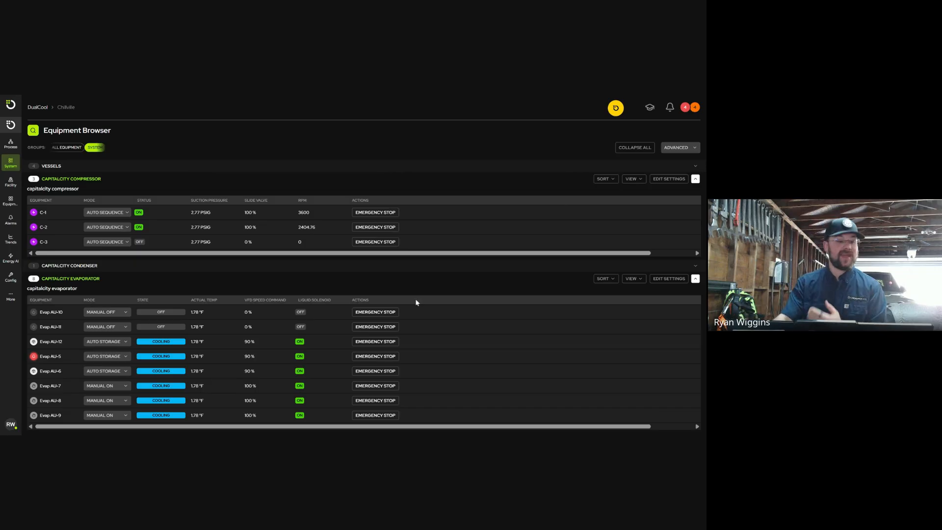
# Step: Switch the grouping back to all equipment, and open and close the settings table of the Evaporators group
pyautogui.click(72, 149)
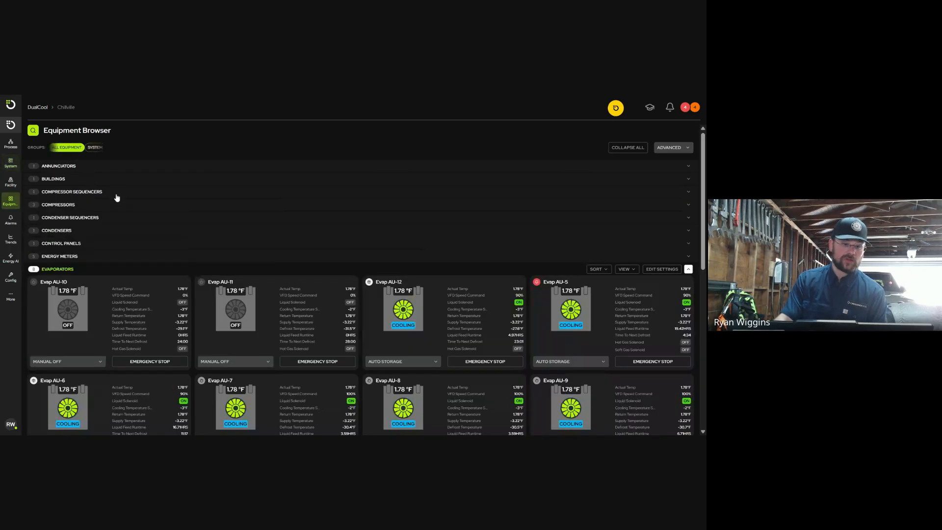
pyautogui.scroll(-3, 325, 289)
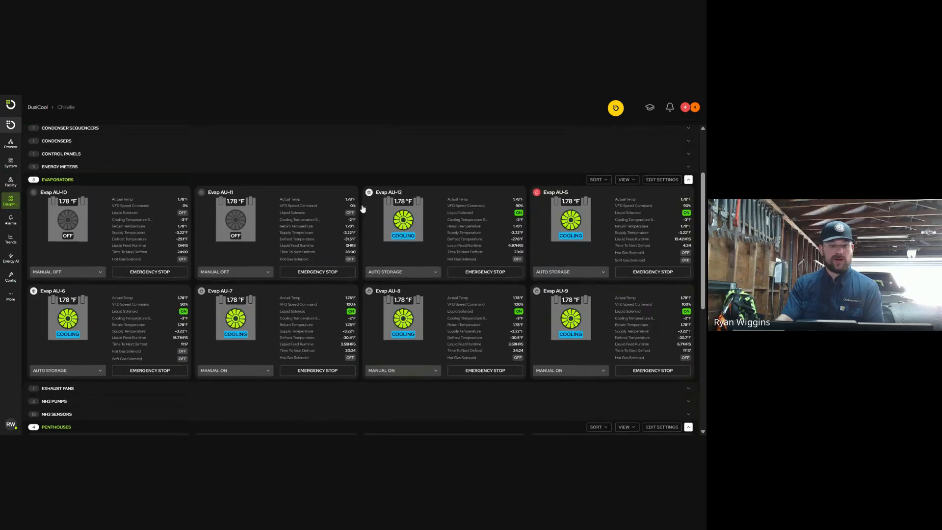
pyautogui.click(662, 179)
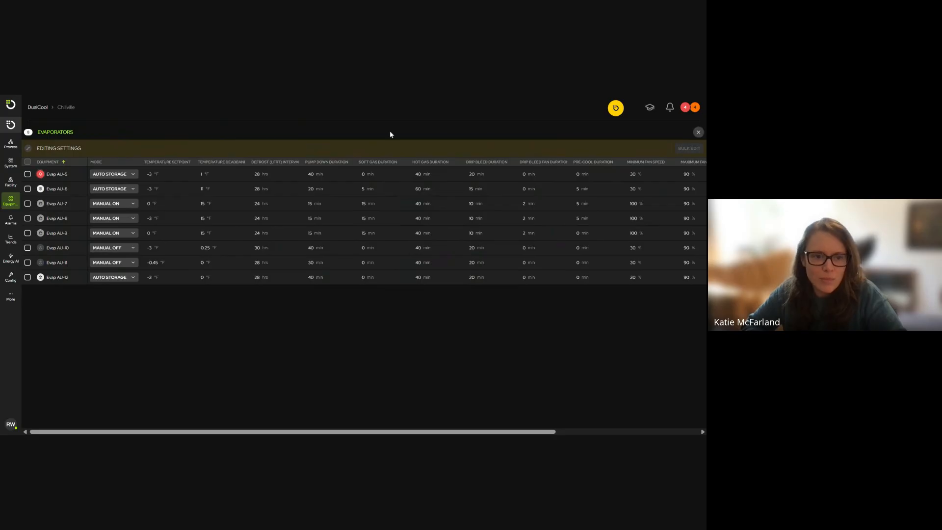
pyautogui.click(698, 132)
pyautogui.scroll(-3, 101, 142)
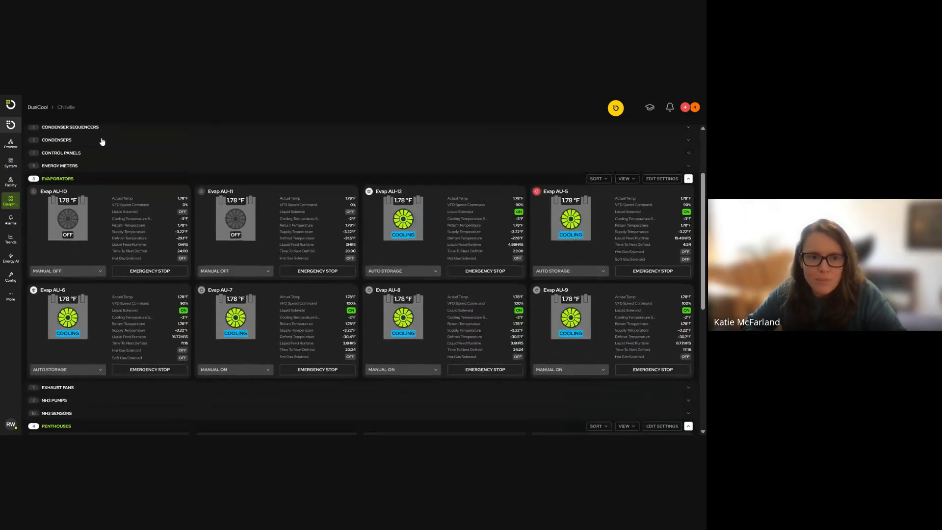
# Step: Return the Equipment Browser to the System grouping
pyautogui.scroll(1, 127, 177)
pyautogui.scroll(1, 127, 177)
pyautogui.click(96, 148)
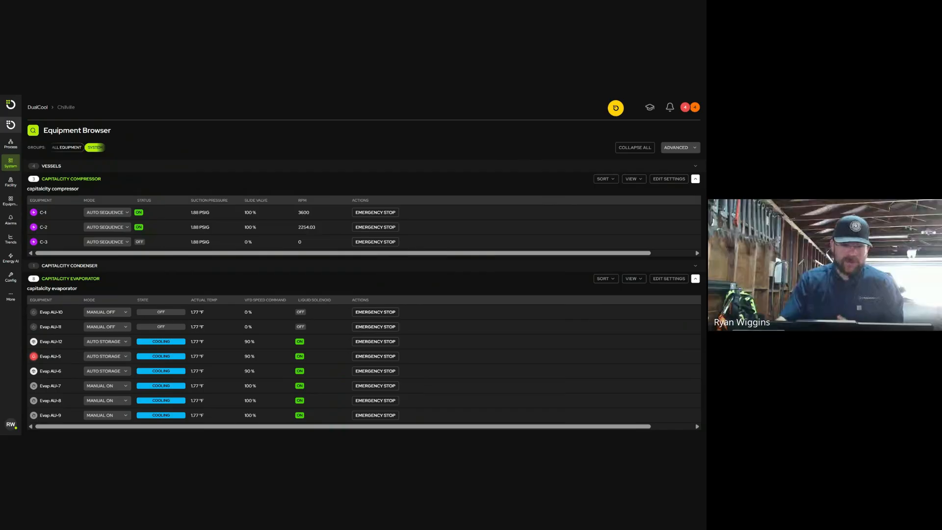
# Step: Show the Support resources to locate the Help Center
pyautogui.click(14, 105)
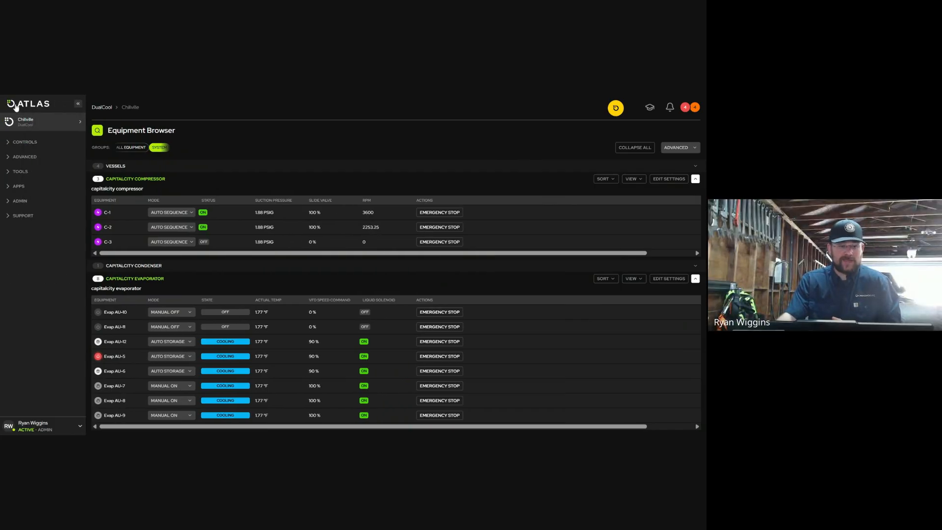
pyautogui.click(25, 216)
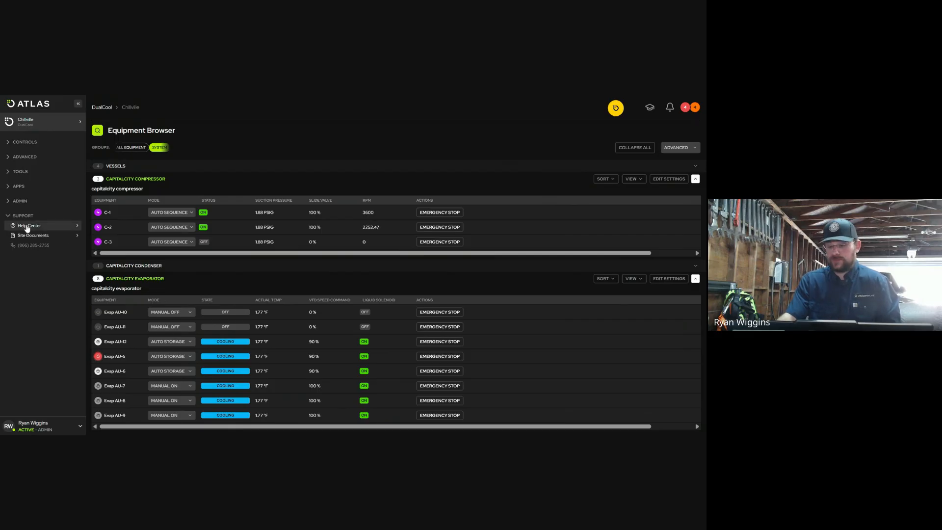